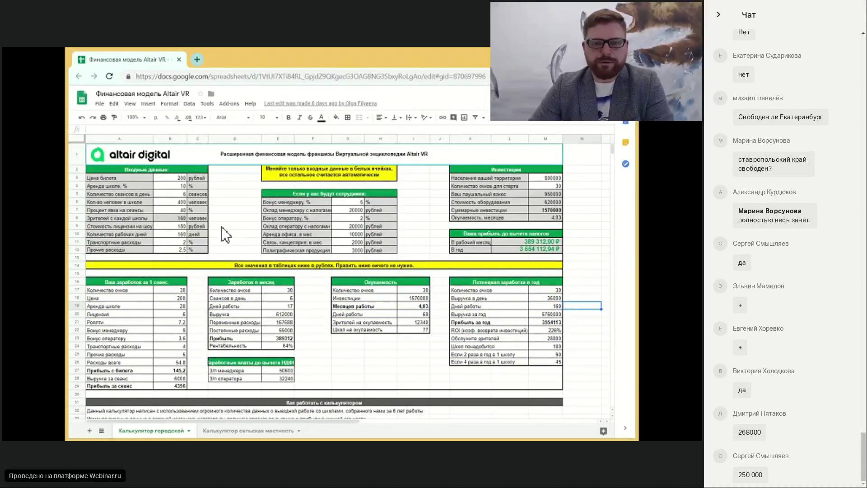
click(413, 218)
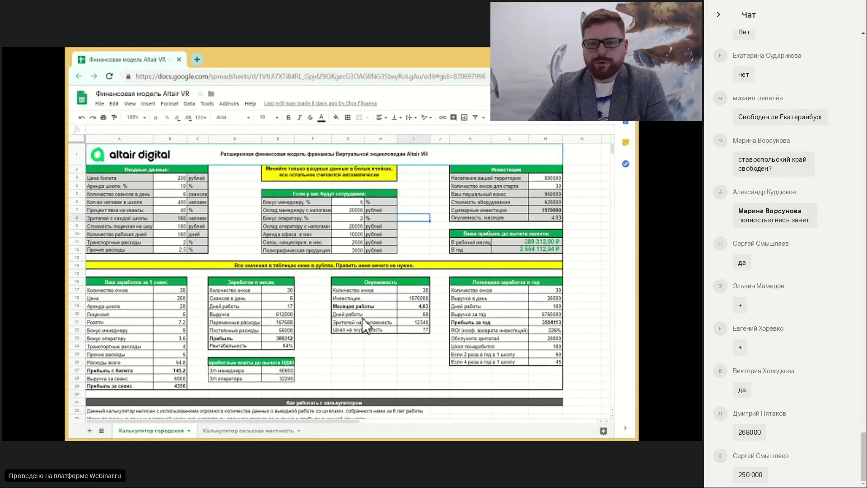
click(583, 219)
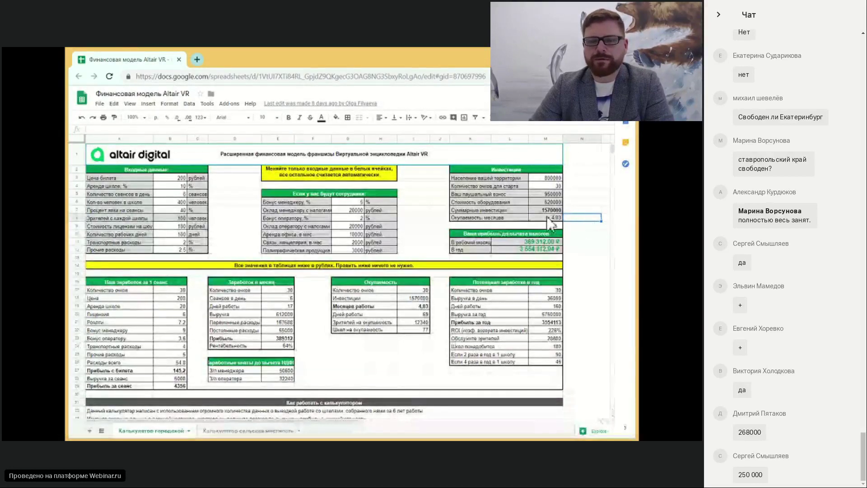
- Set the territory population (Население вашей территории) in the Инвестиции table to 250000
click(549, 179)
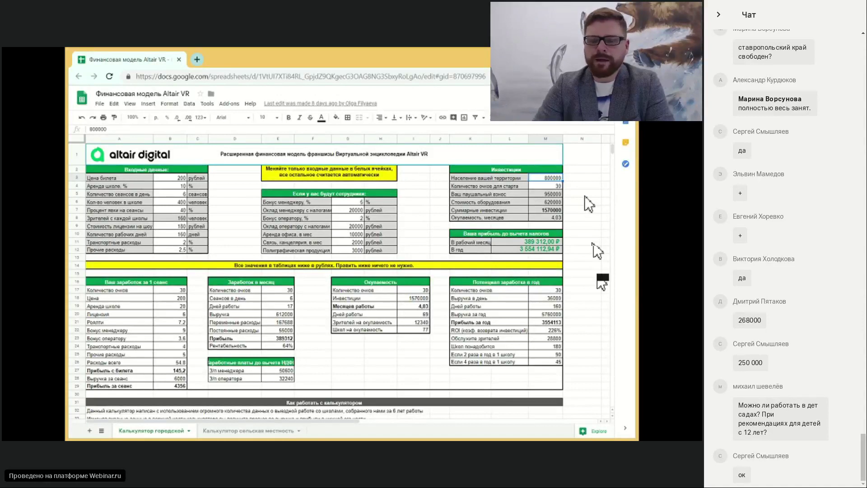
text(25000)
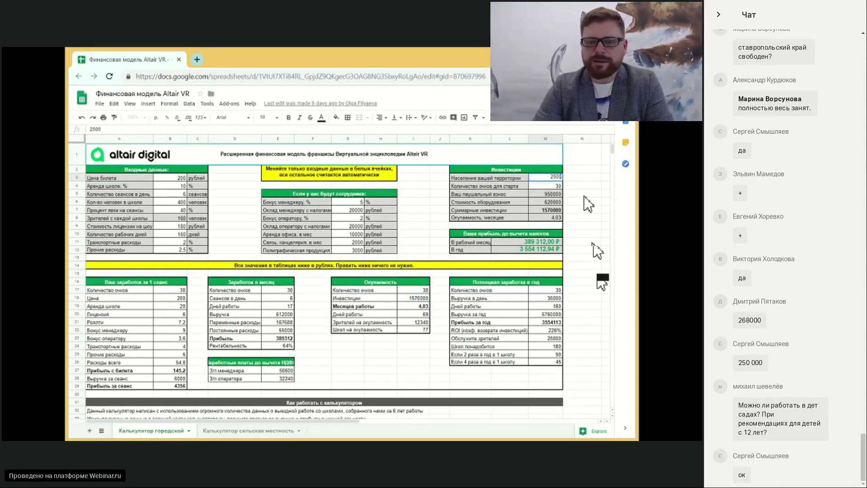
key(Return)
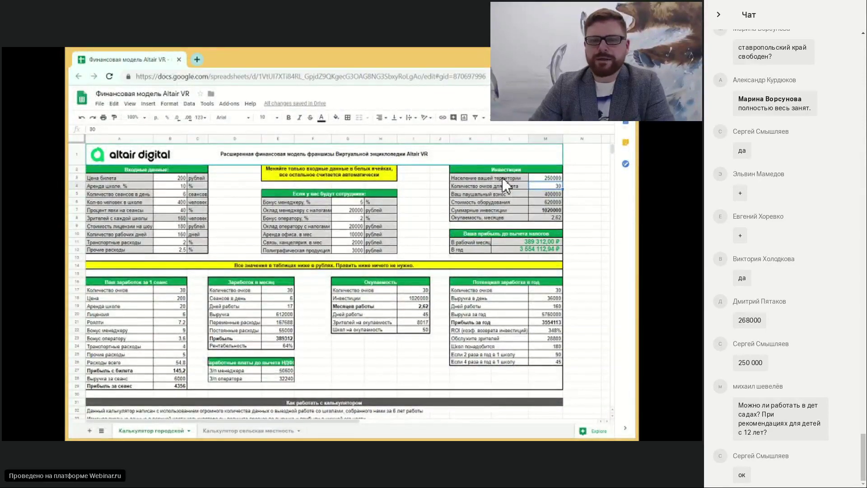
click(544, 177)
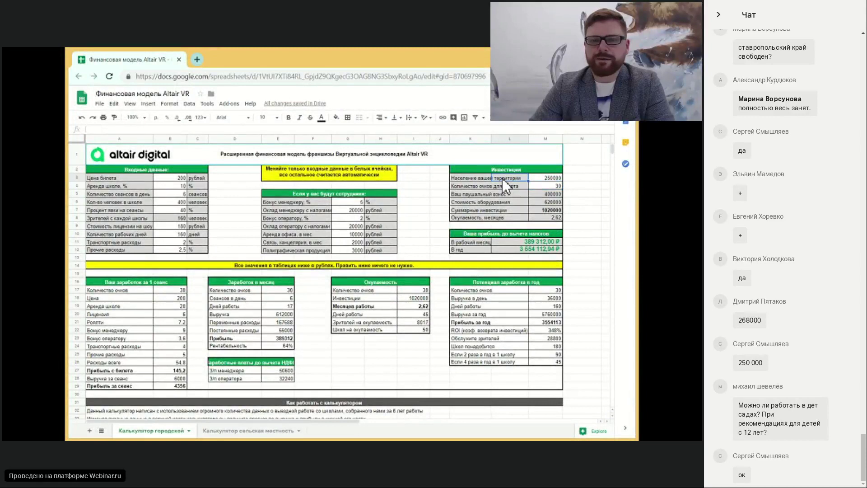
- Set the number of starting headsets (Количество очков для старта) in the Инвестиции table to 20
click(554, 186)
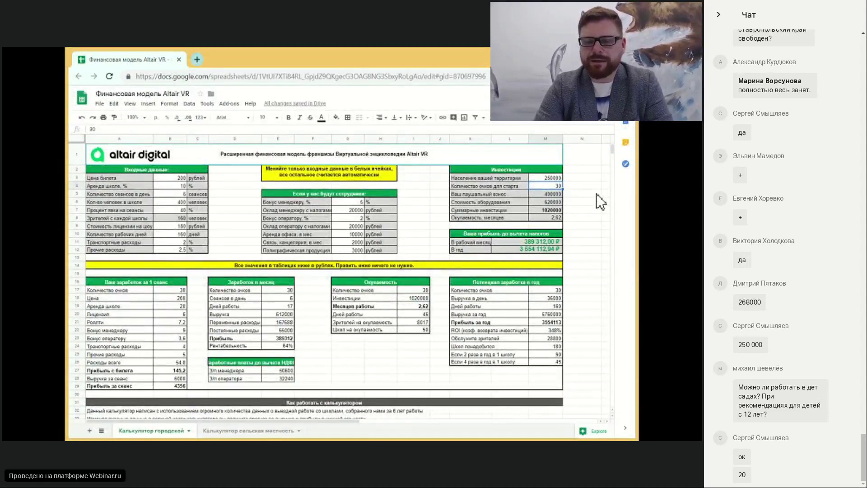
text(20)
key(Return)
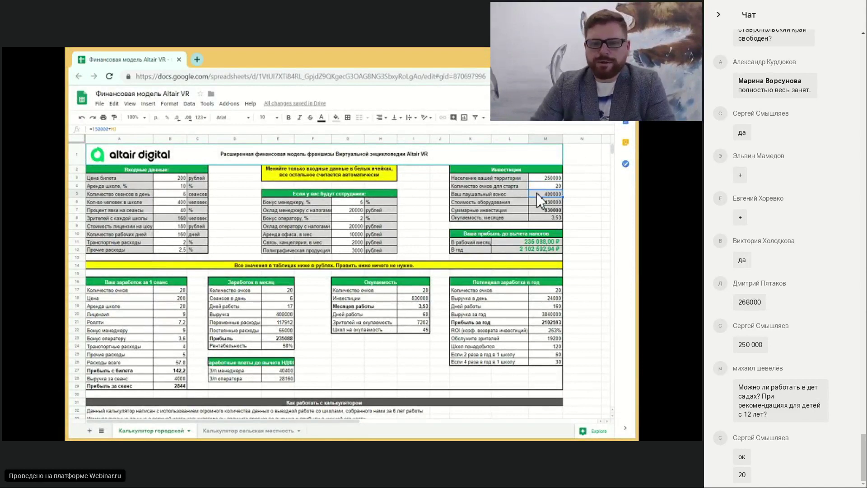
click(568, 194)
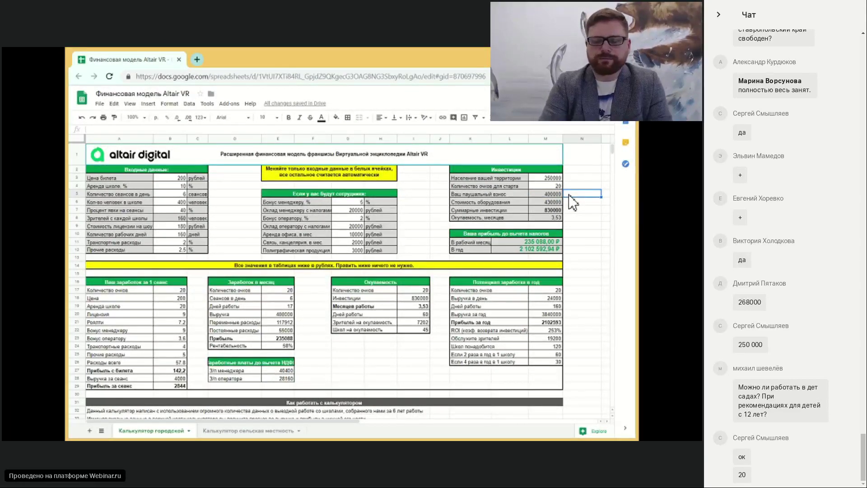
key(Down)
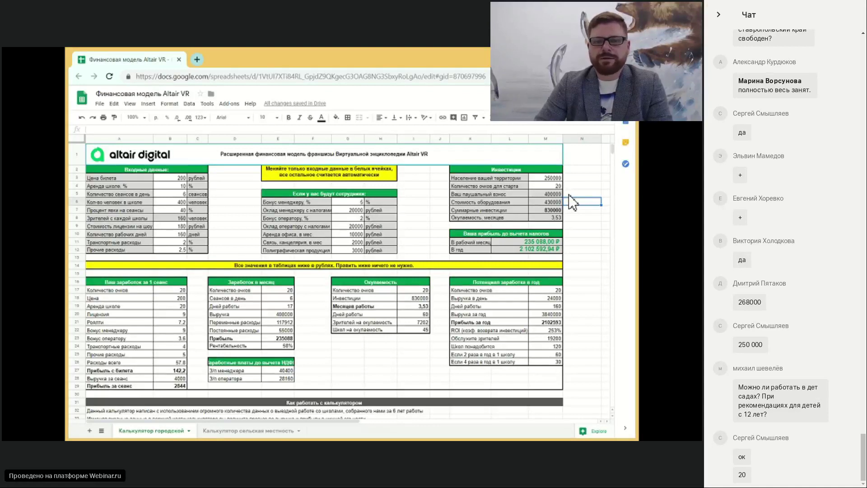
click(342, 194)
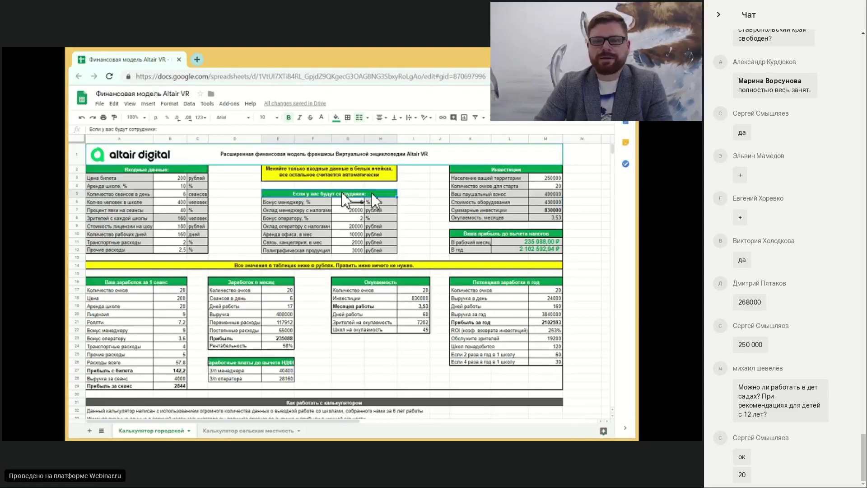
click(405, 196)
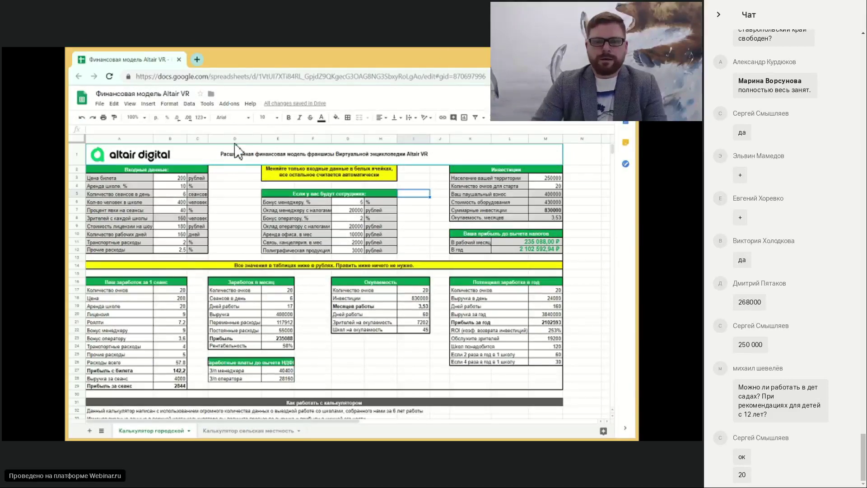
- Set the operator's salary (Оклад оператору с налогами) in the employee expenses table to 15000 roubles
click(347, 210)
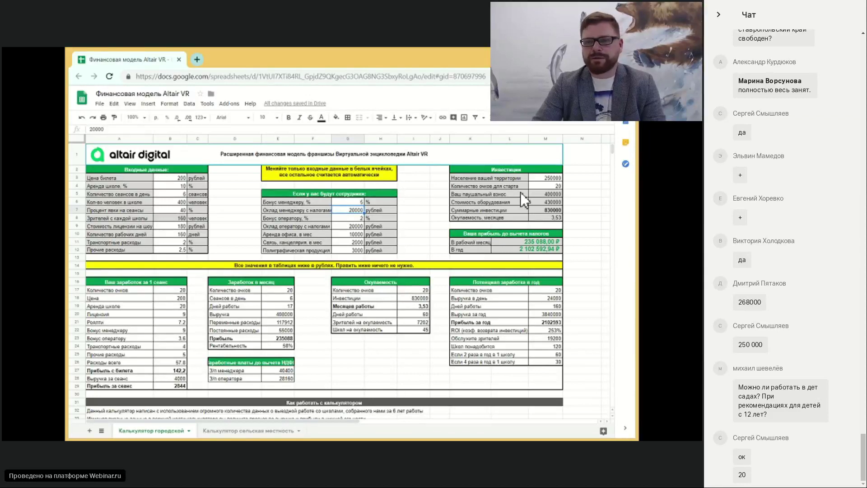
drag(640, 134, 638, 132)
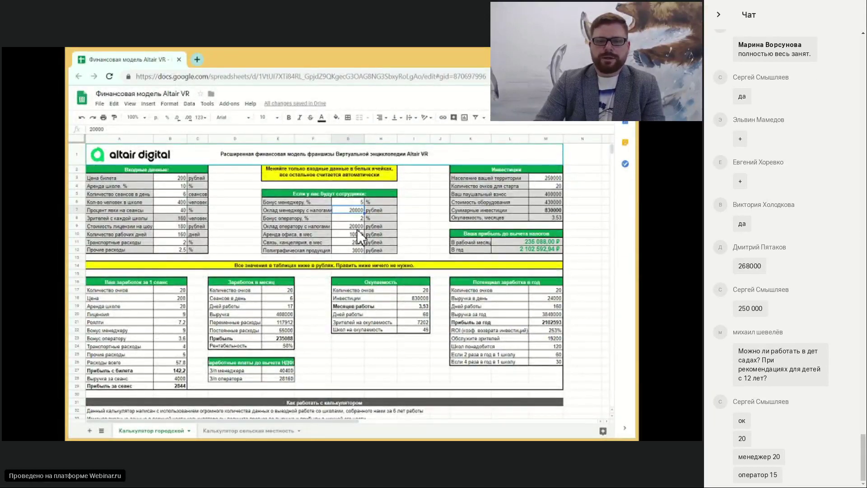
click(357, 227)
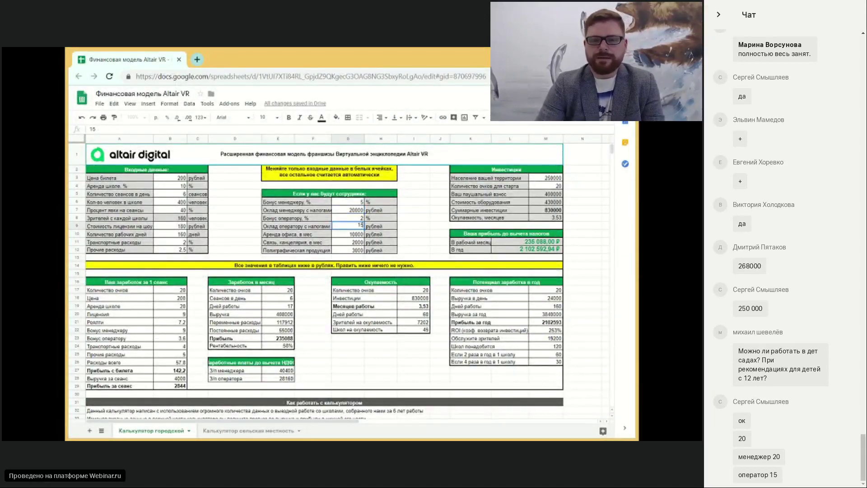
text(15000)
key(Return)
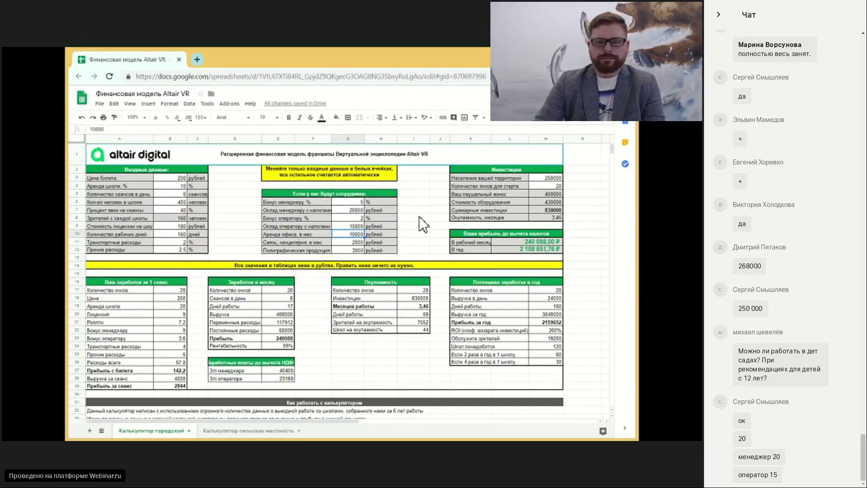
- Set the monthly office rent (Аренда офиса, в мес) in the employee expenses table to 0 roubles
click(354, 202)
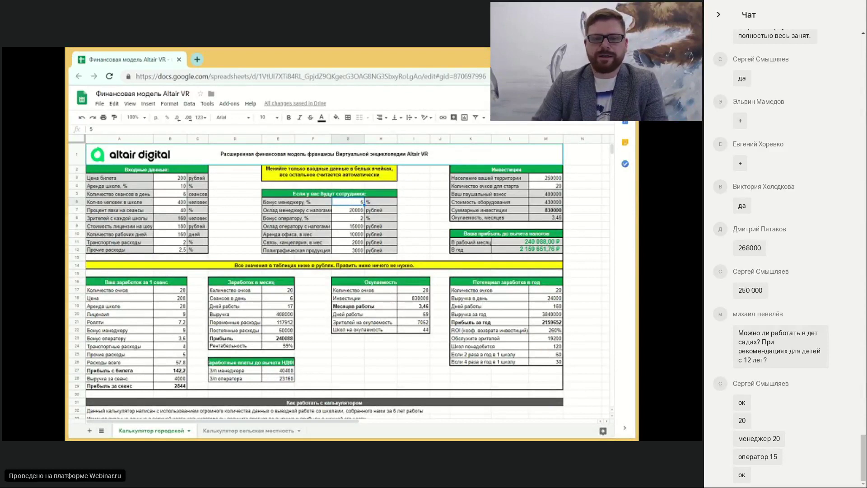
click(349, 226)
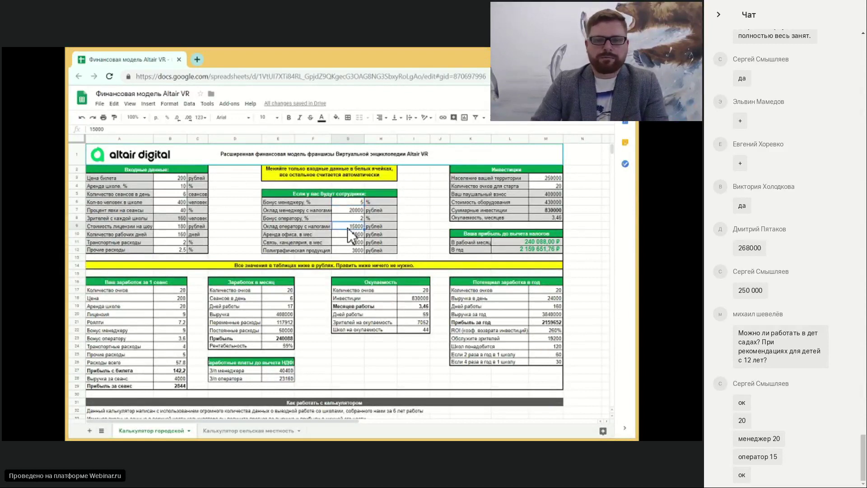
click(352, 234)
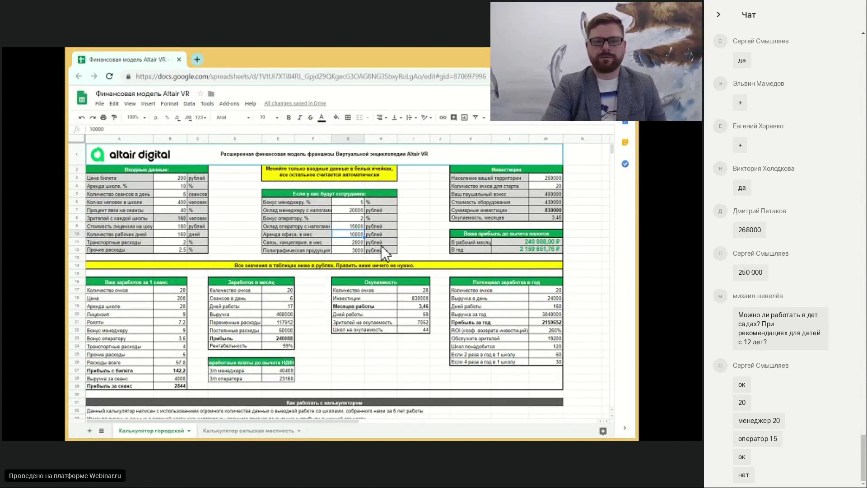
text(0)
key(Return)
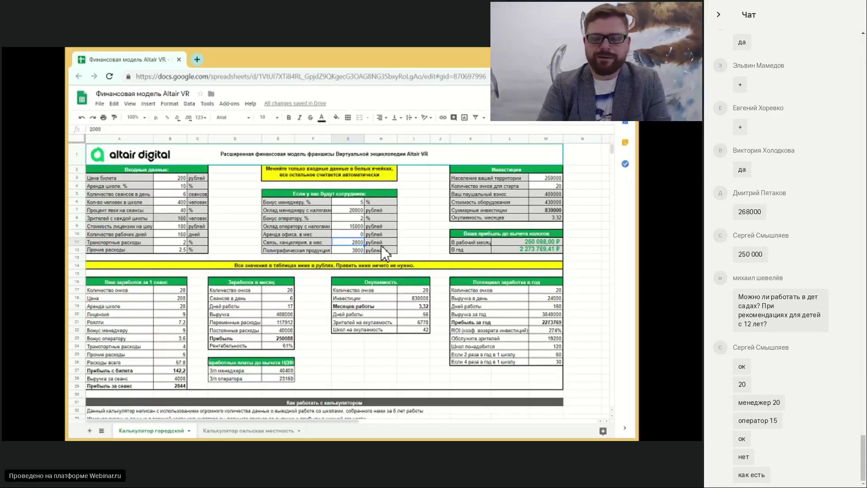
- Review the employee expense inputs, the ticket price (Цена билета) and the school rent percentage (Аренда школе)
key(Down)
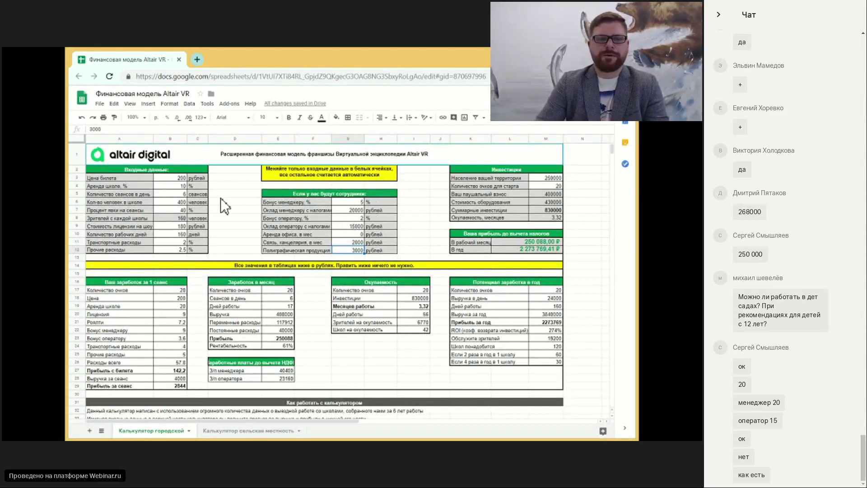
click(181, 178)
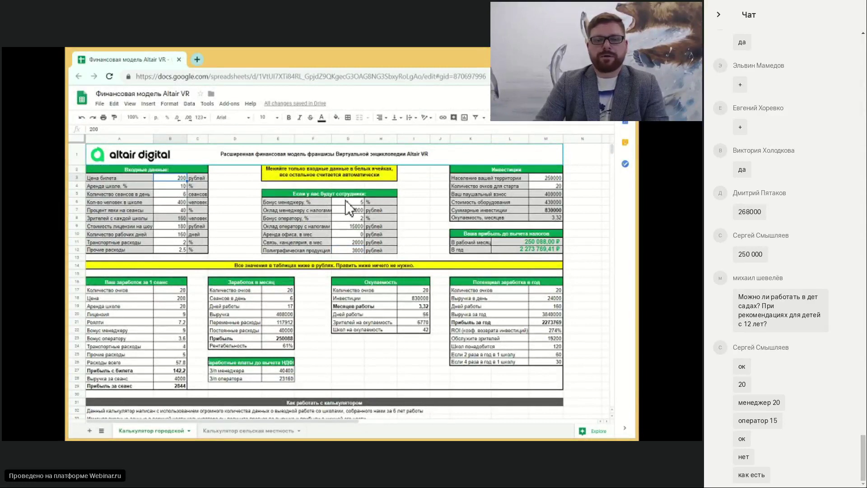
drag(349, 201, 350, 250)
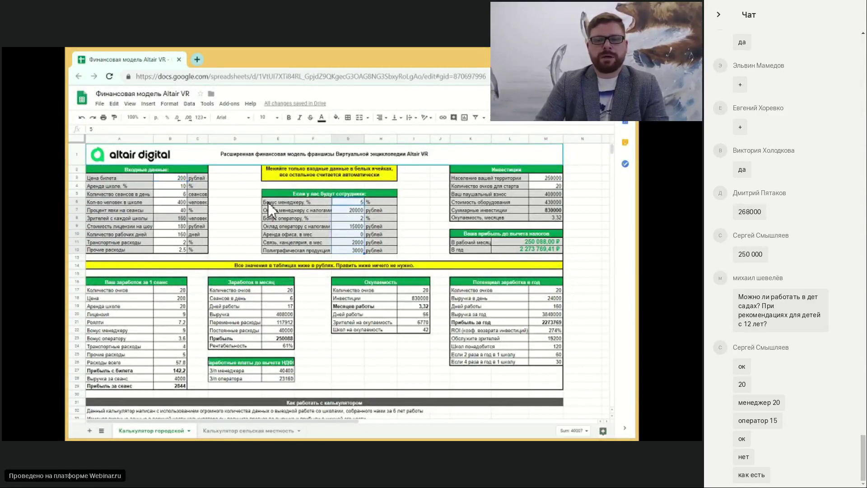
click(180, 179)
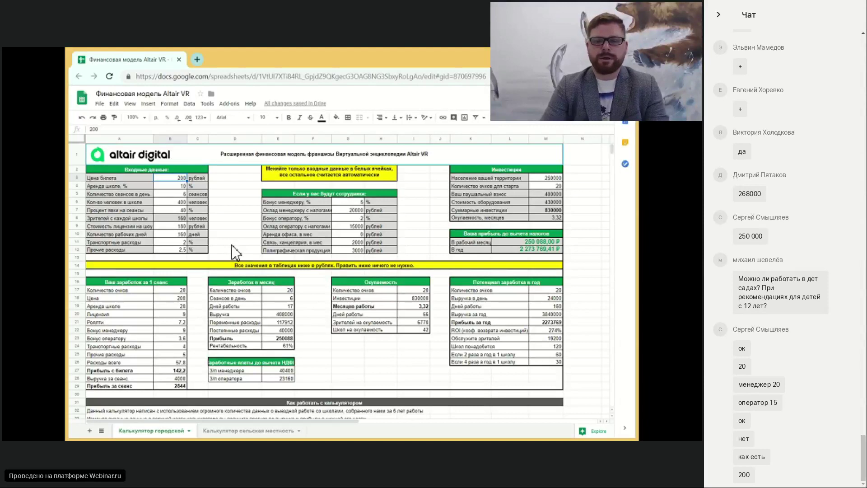
click(180, 185)
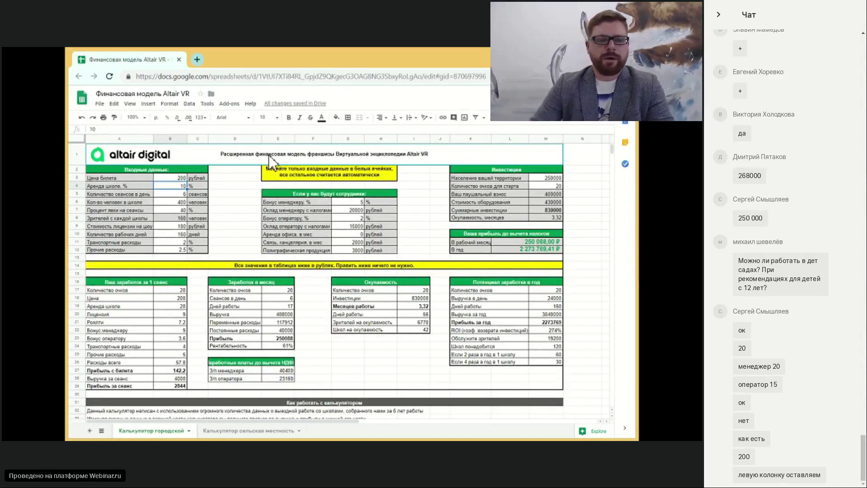
- Set the number of people per school (Кол-во человек в школе) in the Входные данные table to 1000
click(176, 194)
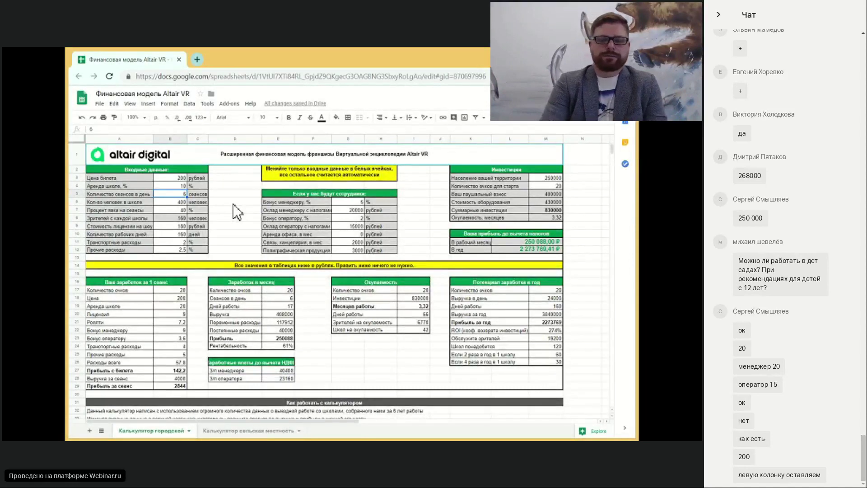
key(Down)
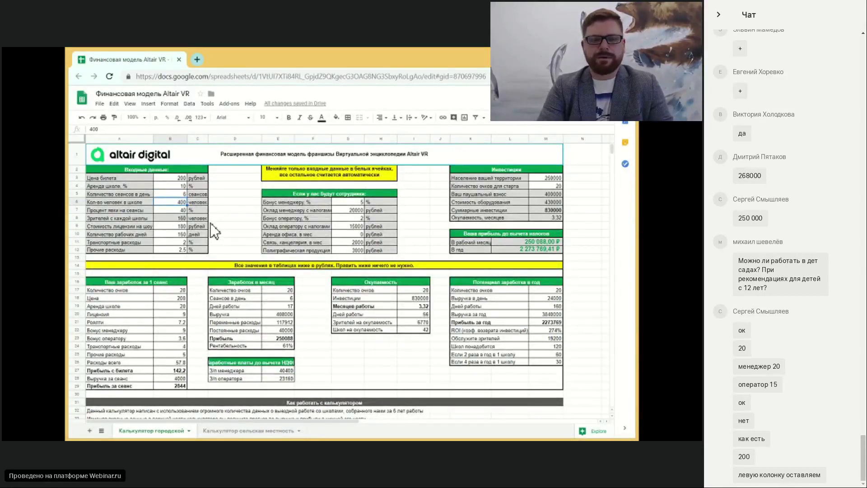
text(1000)
key(Return)
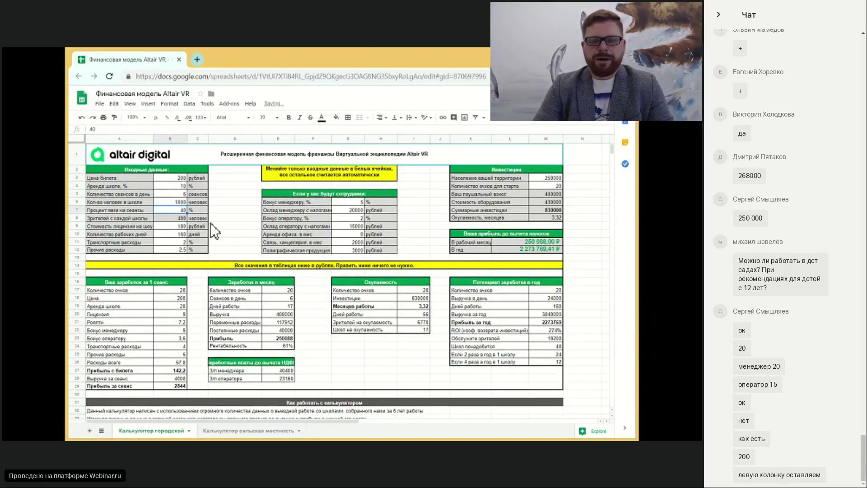
- Set the number of working days (Количество рабочих дней) in the Входные данные table to 172
key(Up)
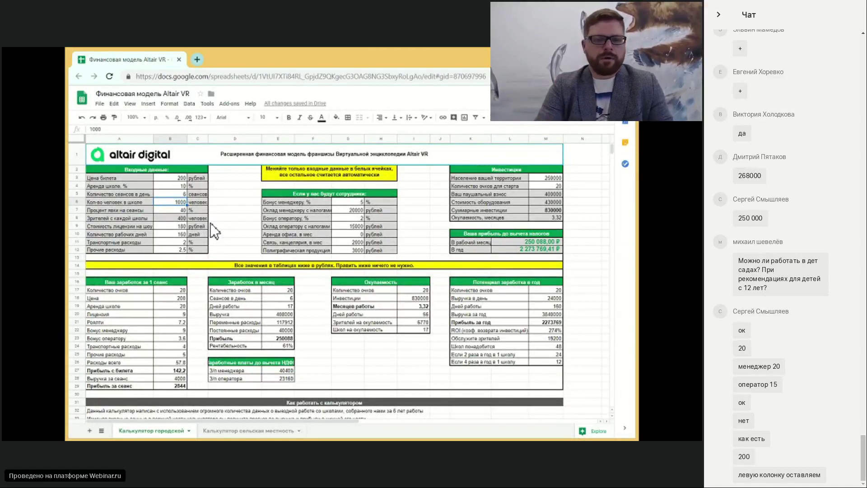
key(Down)
key(Down)
key(Up)
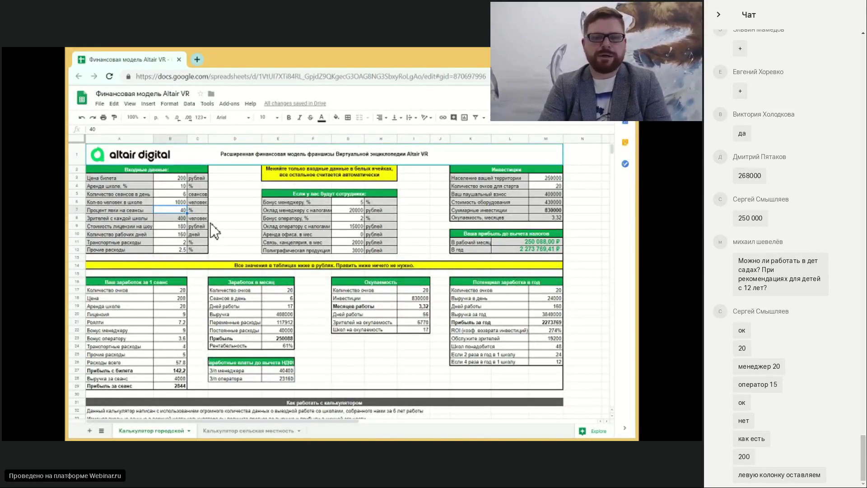
key(Down)
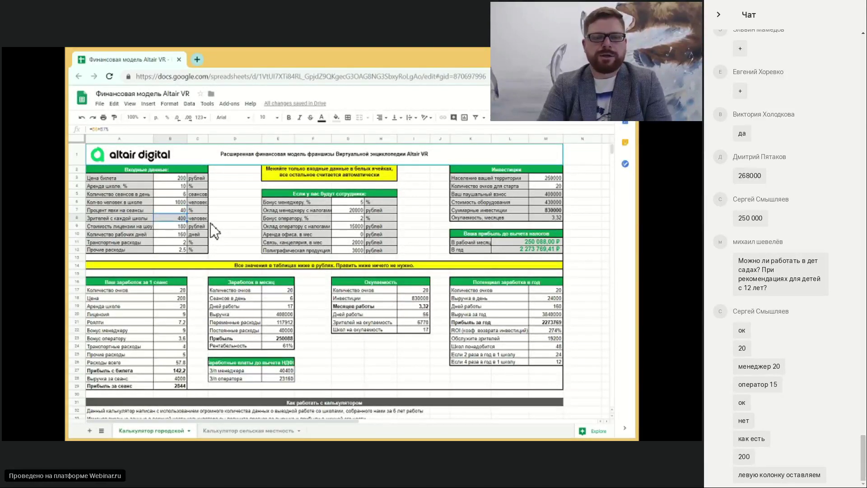
key(Down)
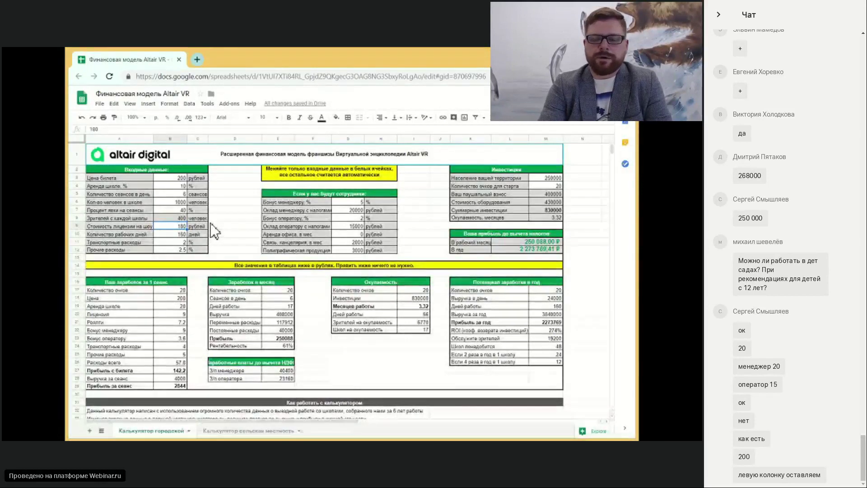
key(Down)
text(172)
key(Return)
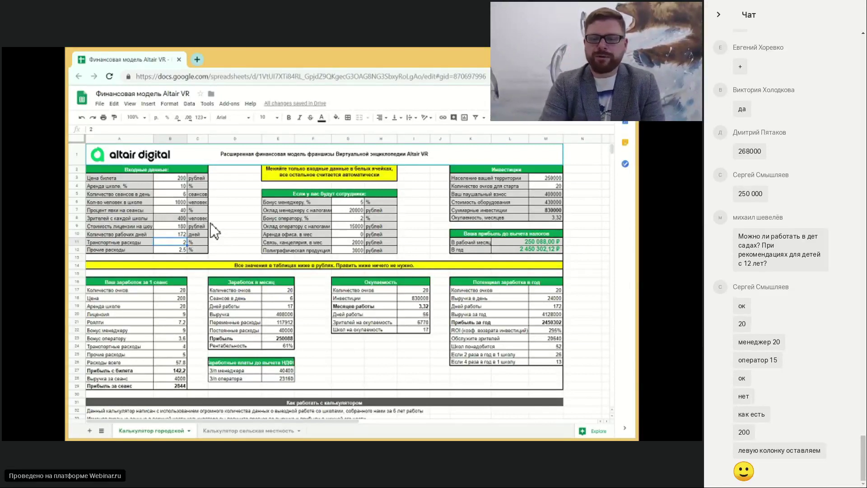
- Examine the other expenses percentage (Прочие расходы) and the pre-tax profit for a working month
key(Down)
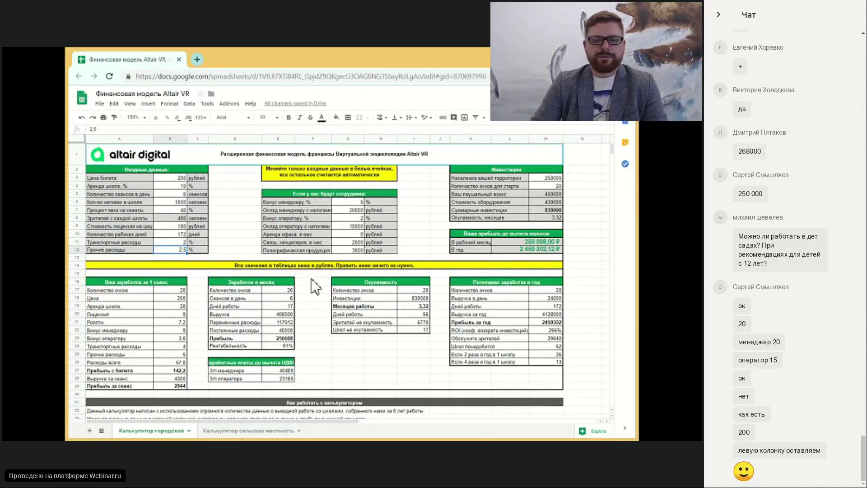
click(540, 243)
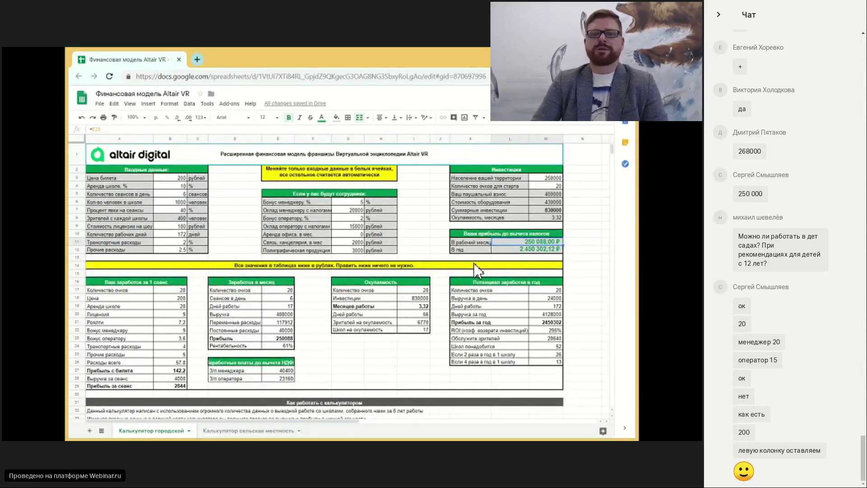
- Set the working days (Дней работы) in the monthly earnings table (Заработок в месяц) to 20
click(242, 284)
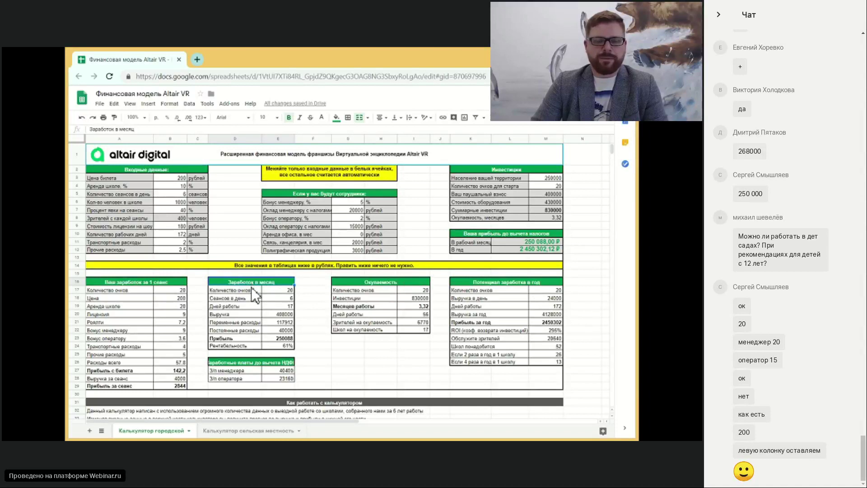
click(269, 289)
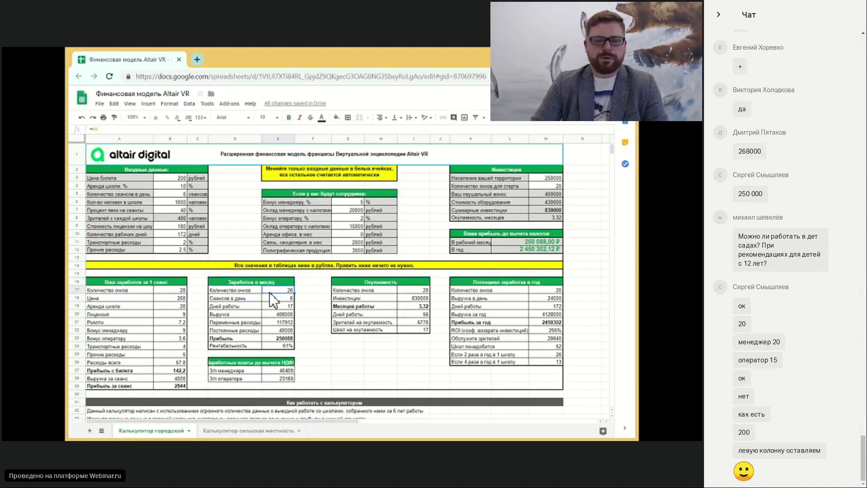
click(267, 297)
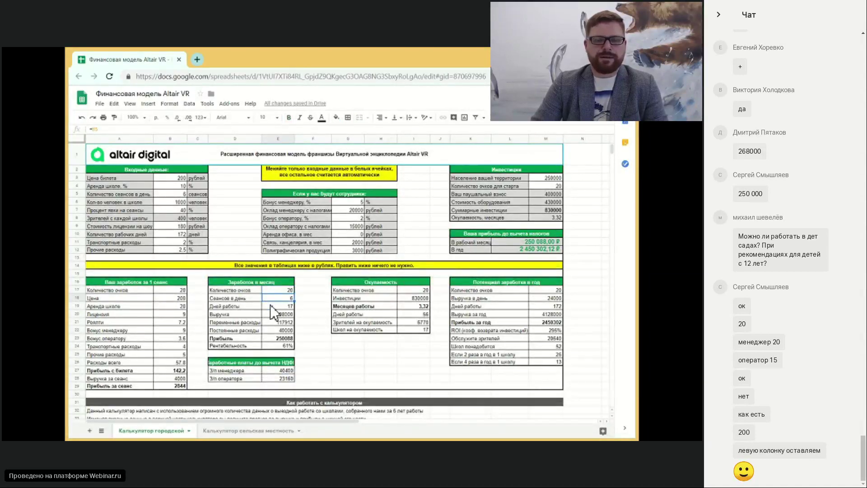
click(270, 305)
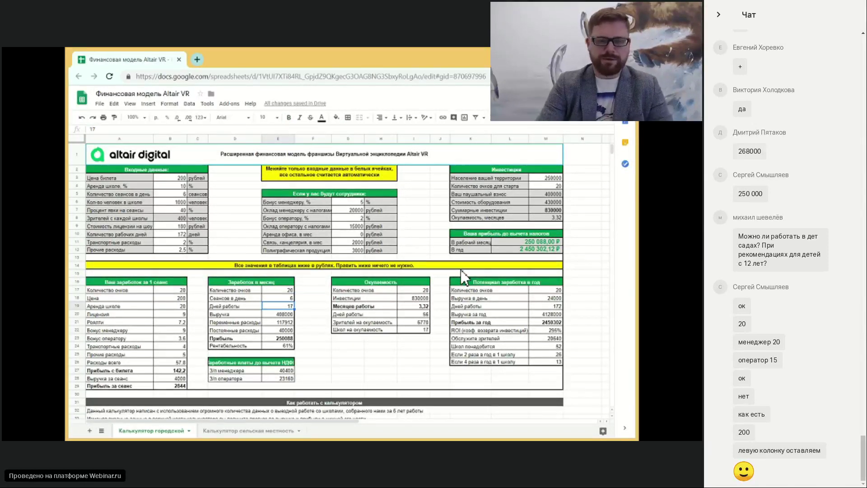
text(20)
key(Return)
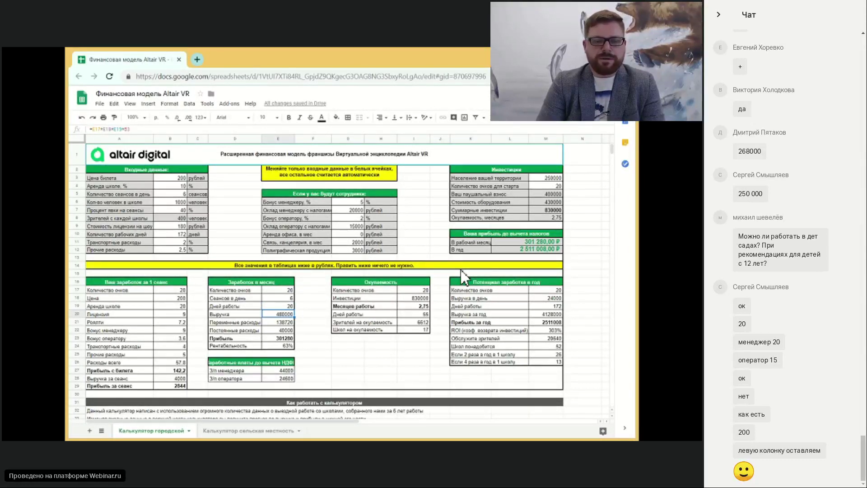
- Review the variable expenses, fixed expenses and profit in the monthly earnings table (Заработок в месяц)
key(Down)
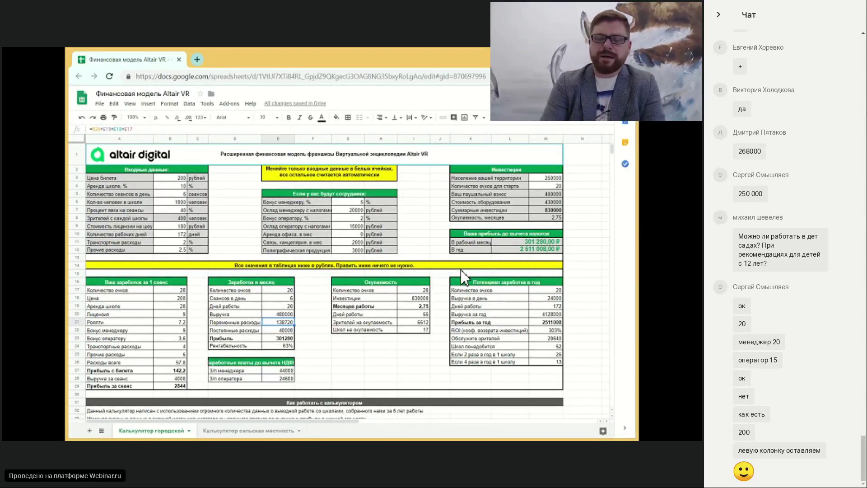
key(Down)
key(Down)
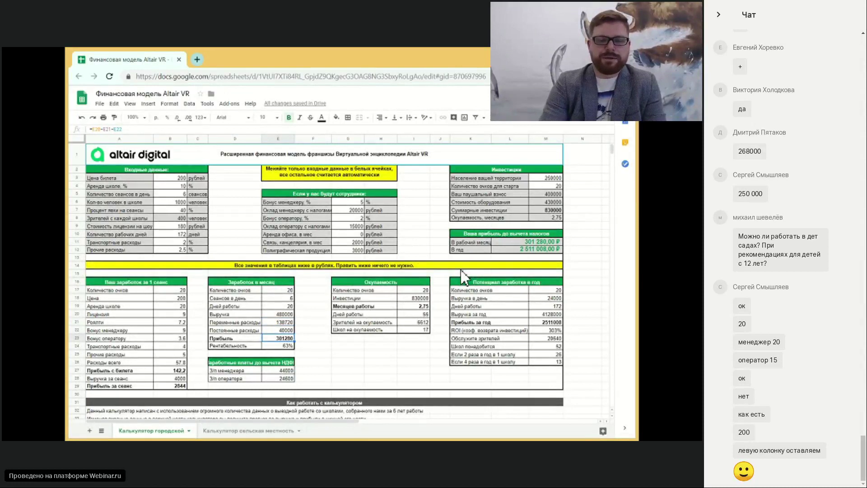
- Try 15 working days (Дней работы) in the monthly earnings table, and undo that change
key(Up)
key(Up)
key(Up)
key(Up)
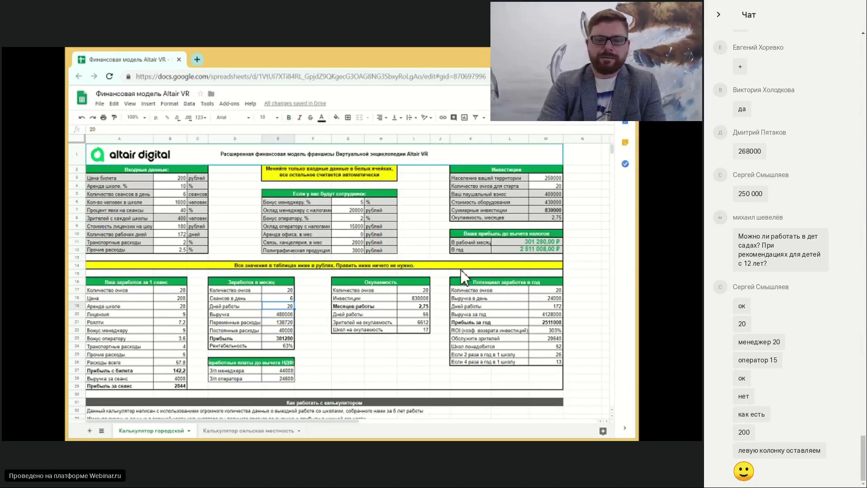
text(15)
key(Return)
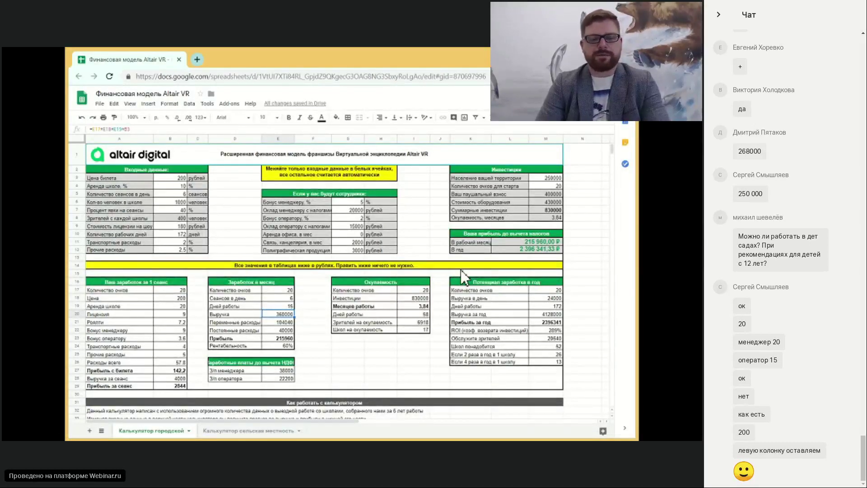
key(ctrl+z)
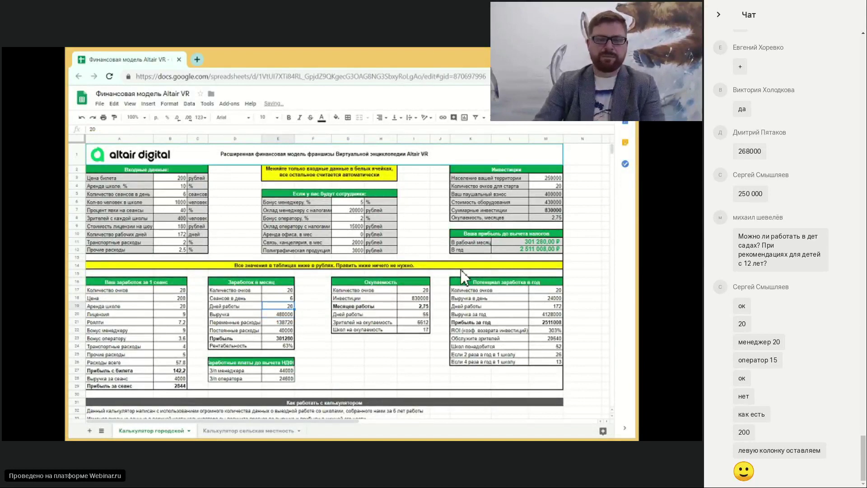
- Review the payback table (Окупаемость): months of work, working days, viewers and schools needed to recoup the investment
click(418, 306)
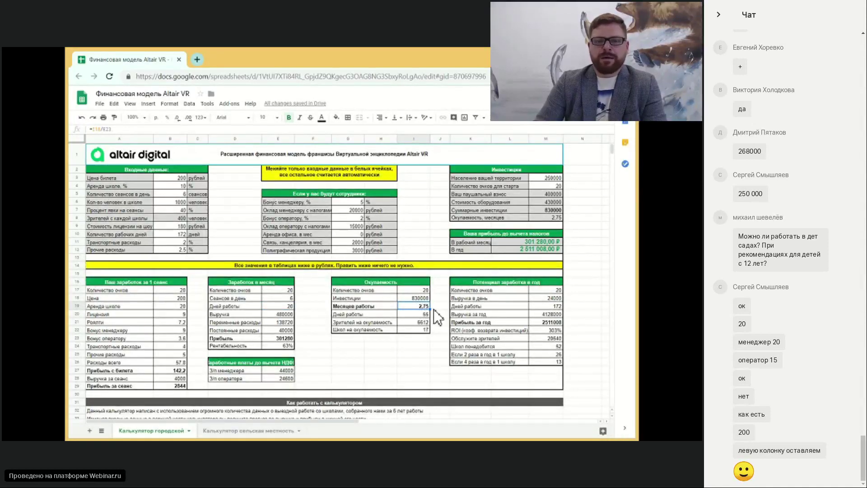
click(416, 313)
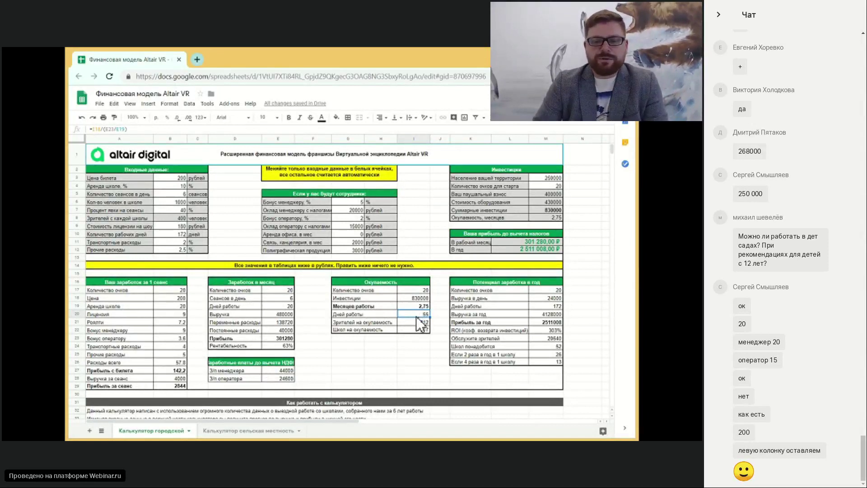
click(417, 322)
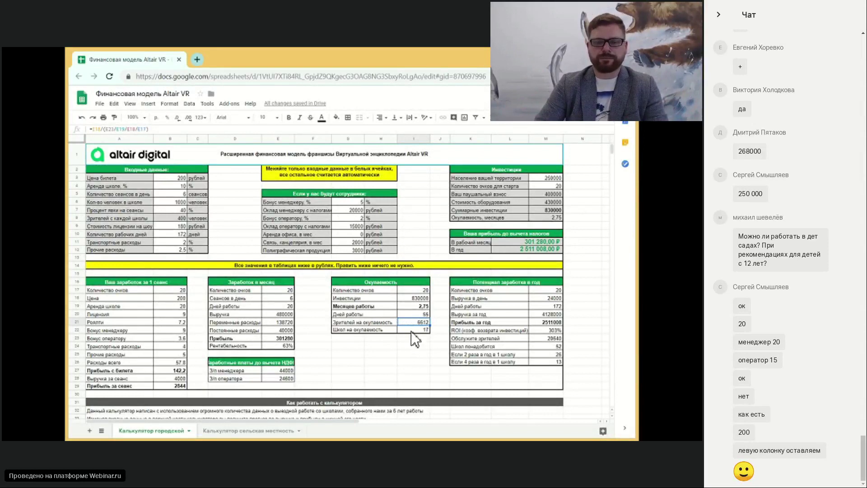
click(411, 331)
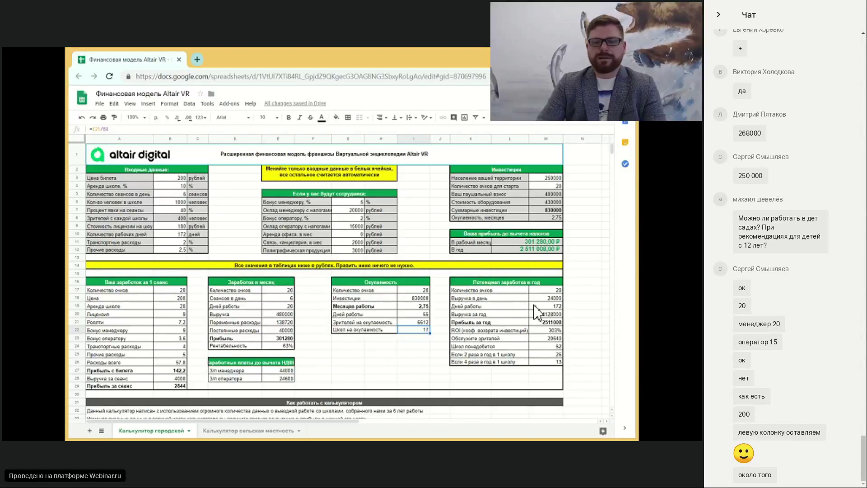
- Compare the annual profit in the Потенциал заработка в год table with the pre-tax monthly and yearly profit
click(543, 282)
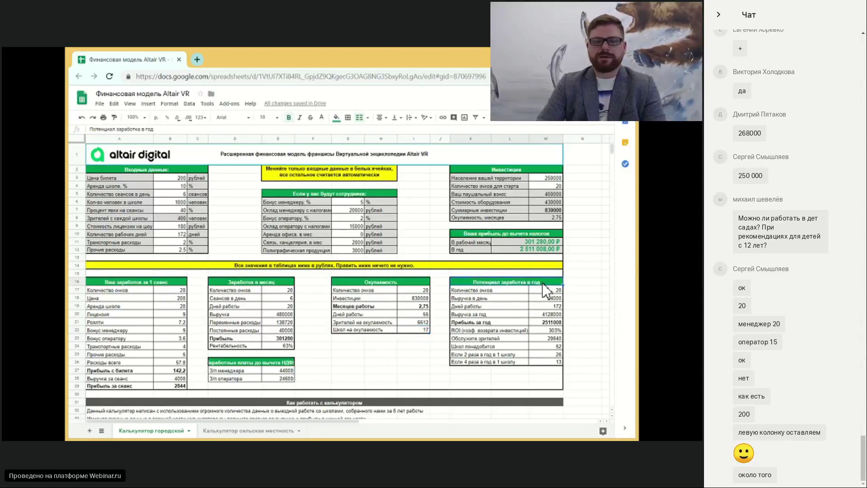
click(544, 323)
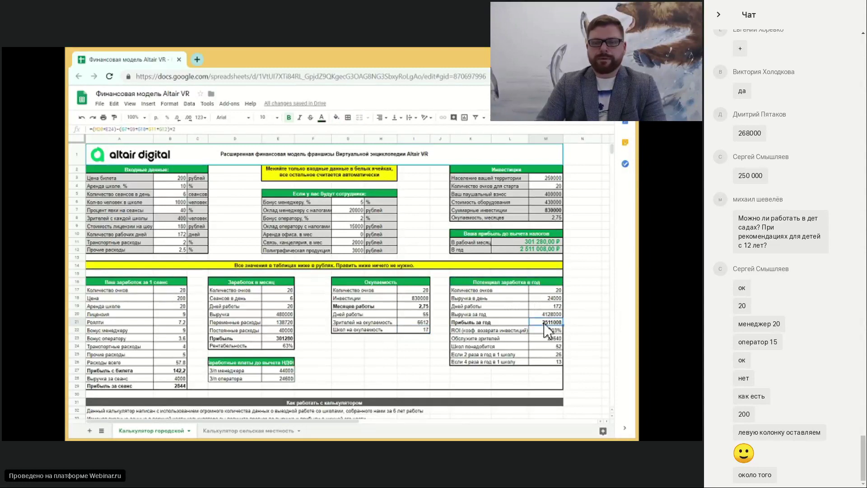
click(534, 243)
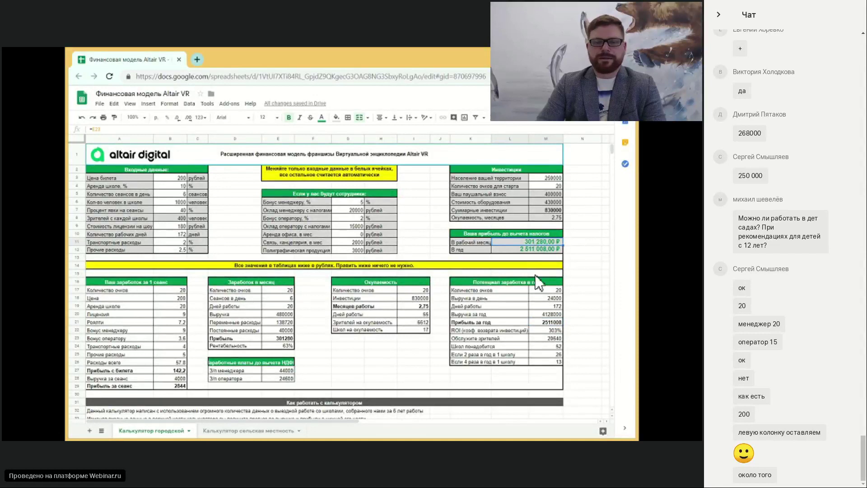
click(532, 249)
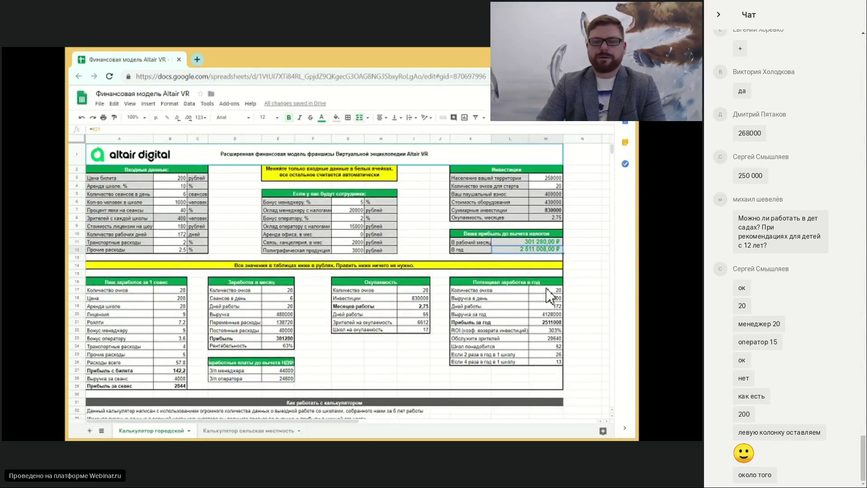
click(547, 322)
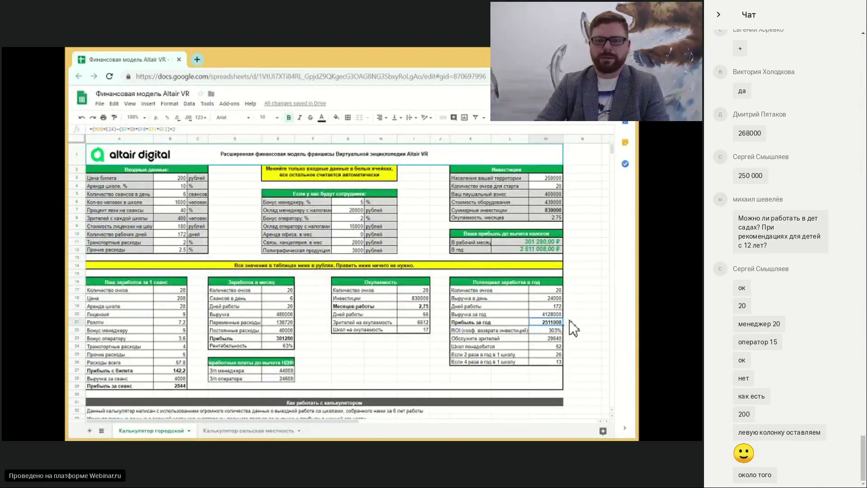
- Examine the working days, daily and yearly revenue, ROI, viewers served and schools needed in the annual potential table
click(550, 306)
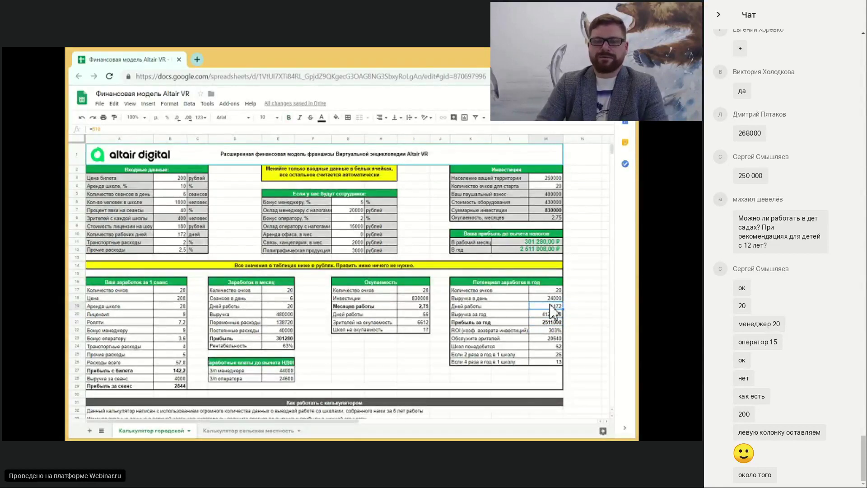
click(551, 298)
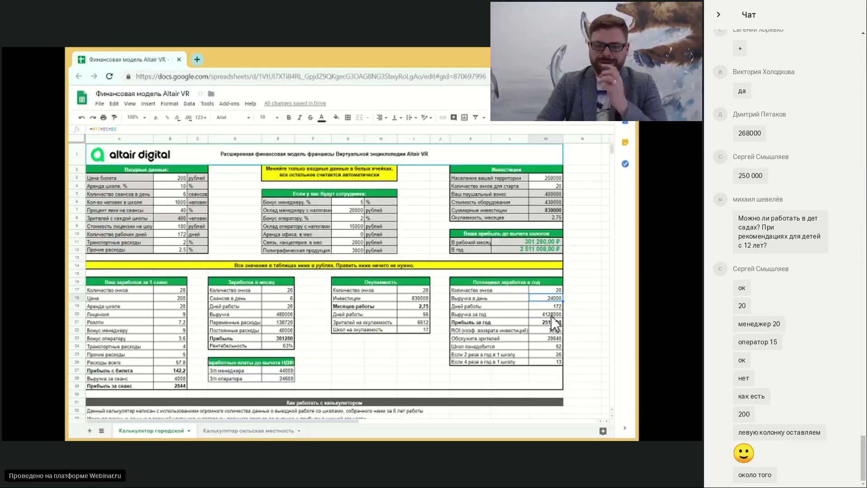
click(550, 314)
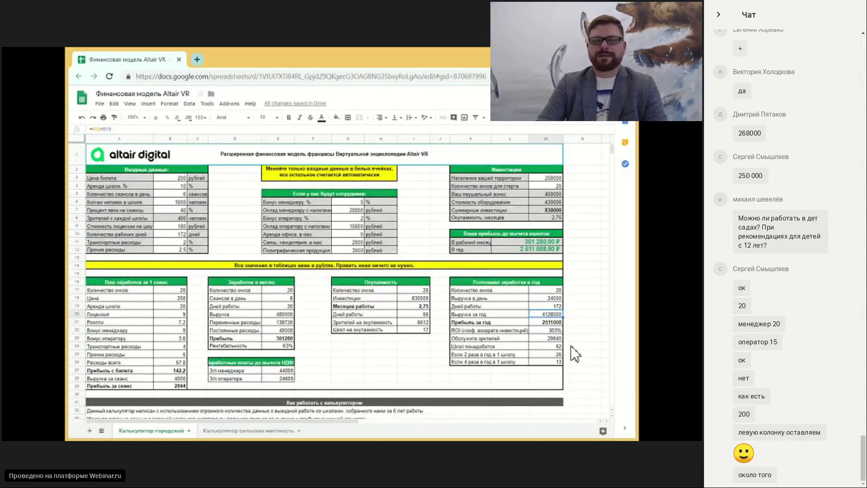
click(548, 332)
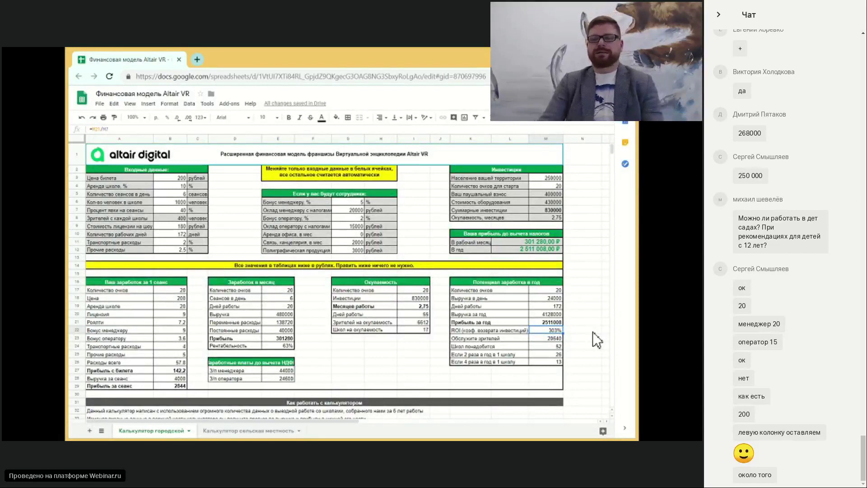
click(543, 339)
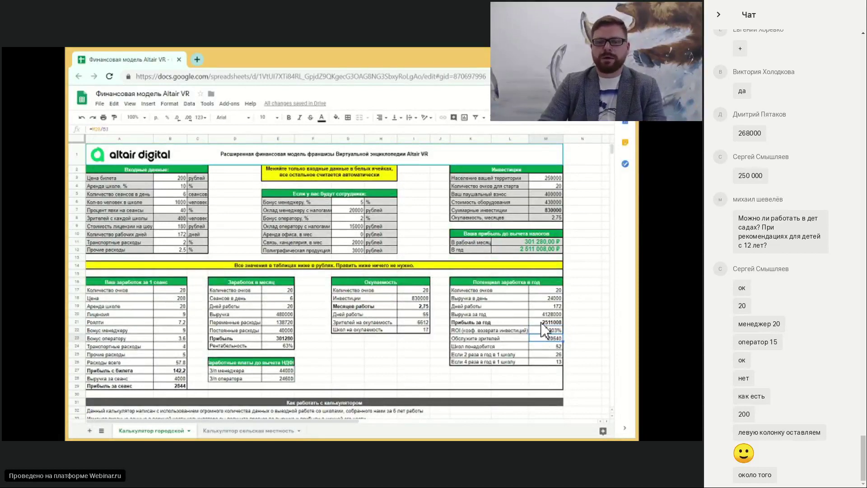
click(534, 345)
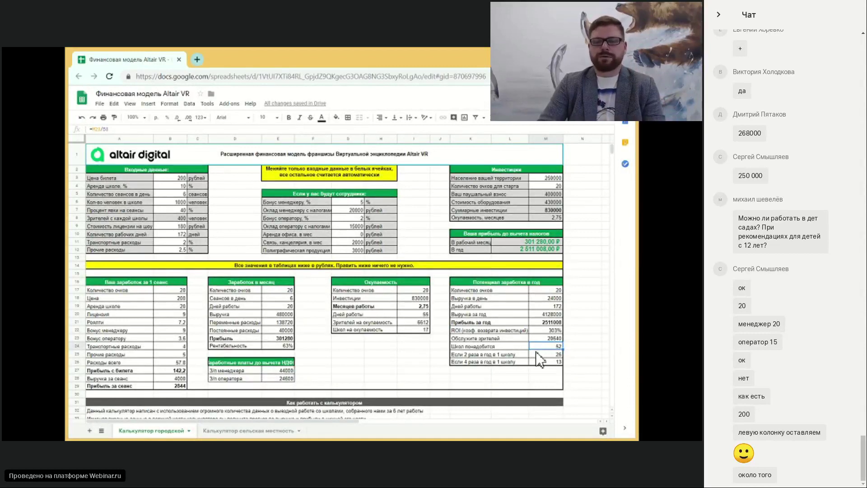
click(536, 352)
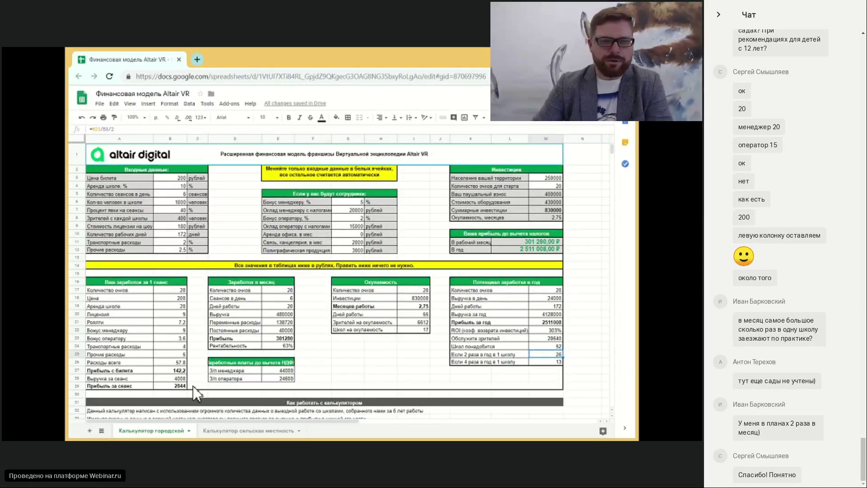
- Set the session attendance percentage (Процент явки на сеансы) to 30 and check the schools needed for payback and two visits a year
click(175, 211)
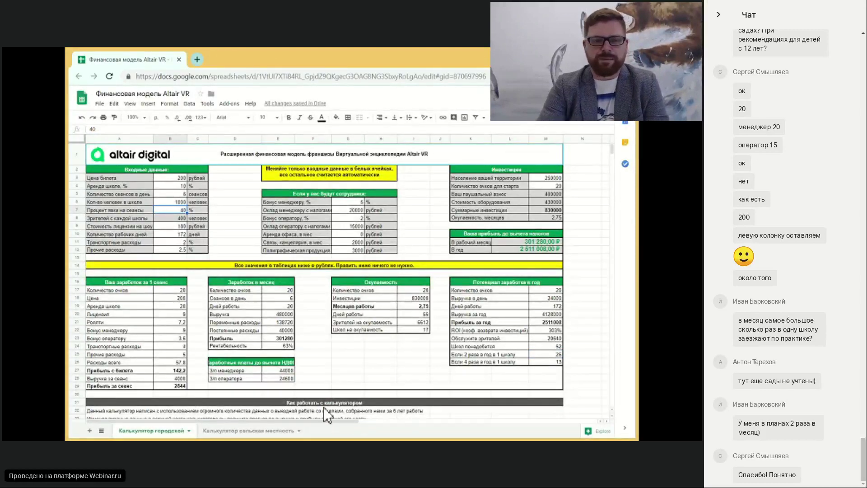
text(30)
key(Return)
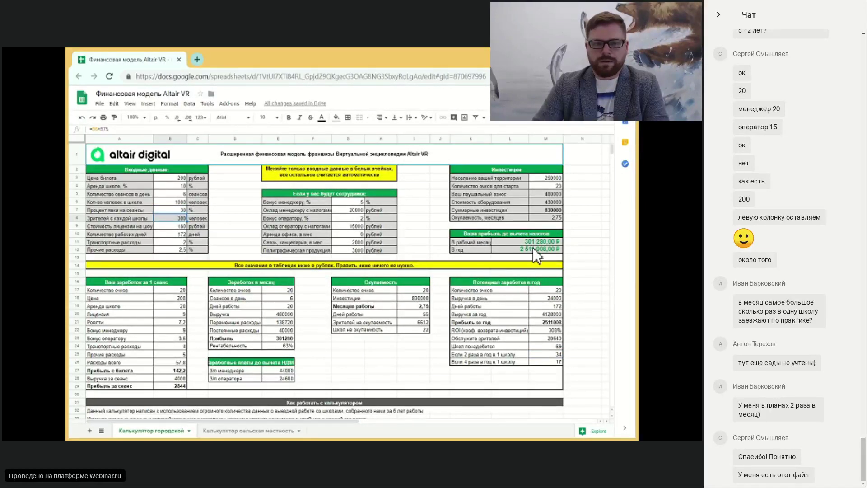
click(418, 329)
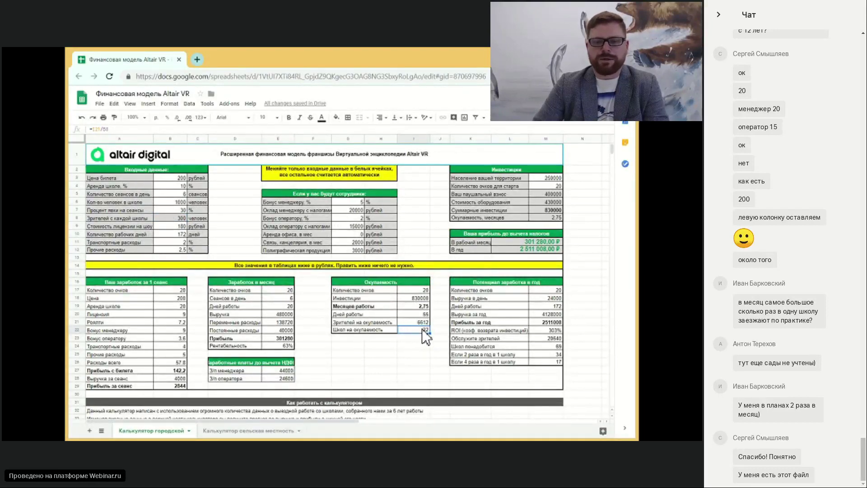
click(544, 354)
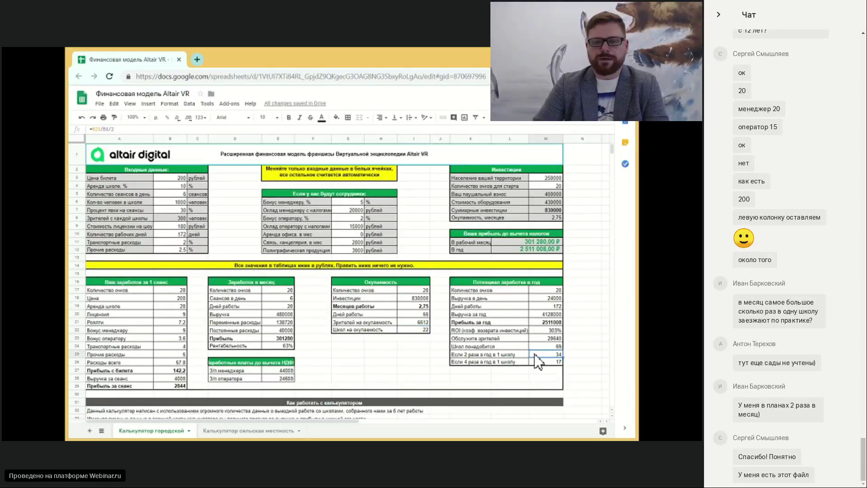
- Set the session attendance percentage (Процент явки на сеансы) in the Входные данные table to 50
click(181, 212)
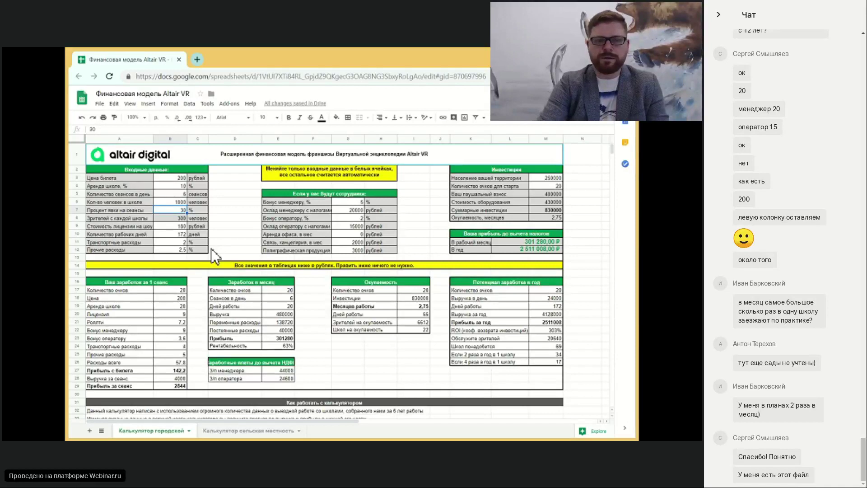
text(50)
key(Return)
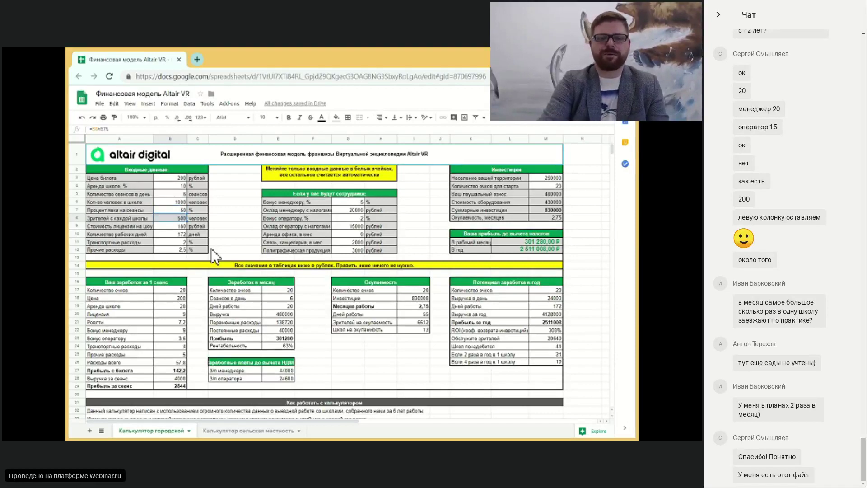
- Set the session attendance percentage (Процент явки на сеансы) in the Входные данные table to 40
key(Up)
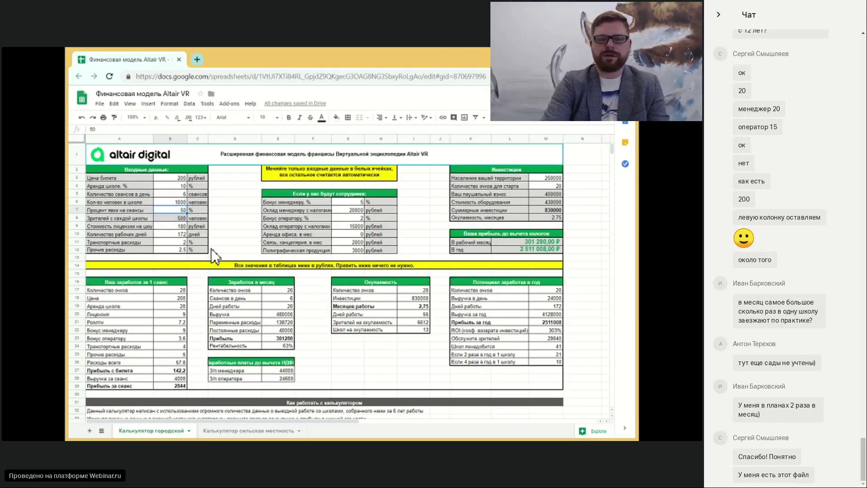
text(3)
key(BackSpace)
text(40)
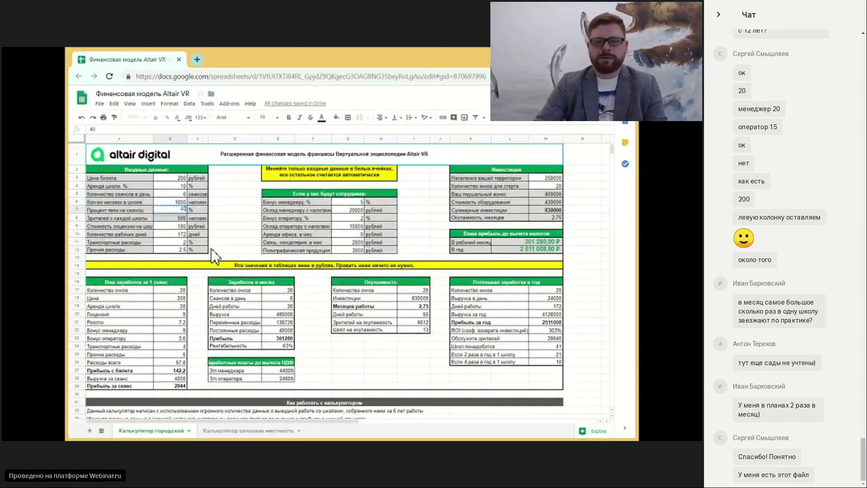
key(Return)
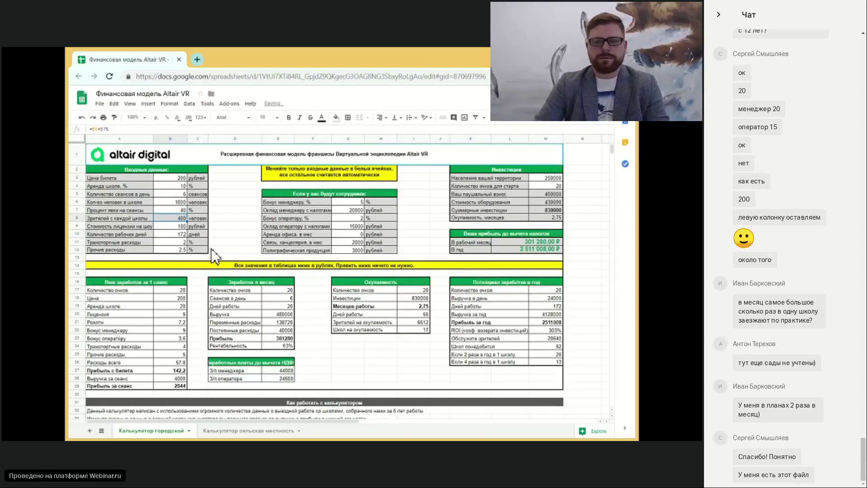
- Set the ticket price (Цена билета) to 150 and check the payback months and days, profitability and yearly profit
click(184, 180)
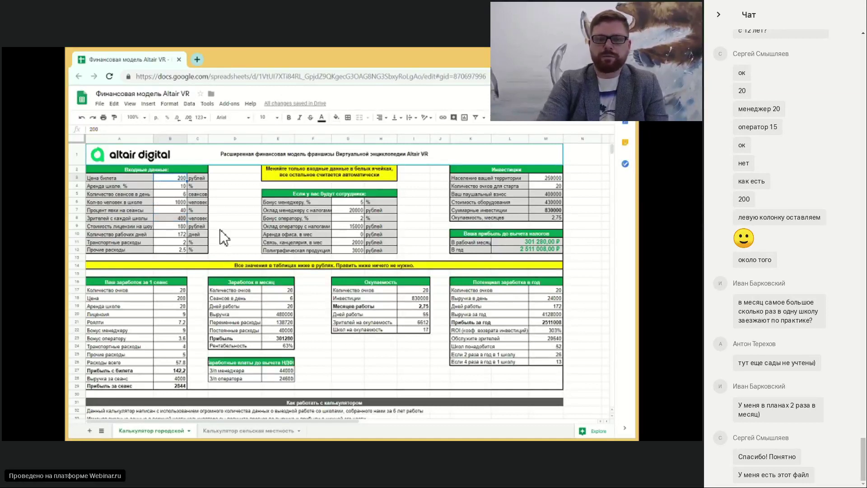
text(150)
key(Return)
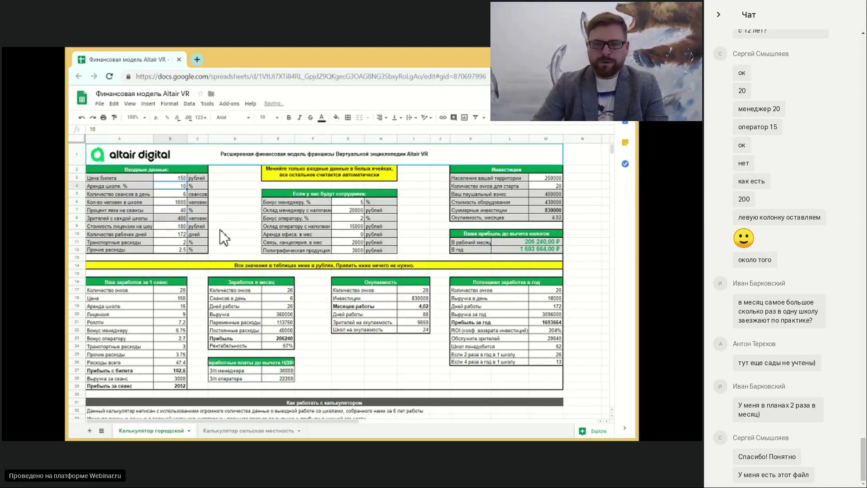
click(414, 314)
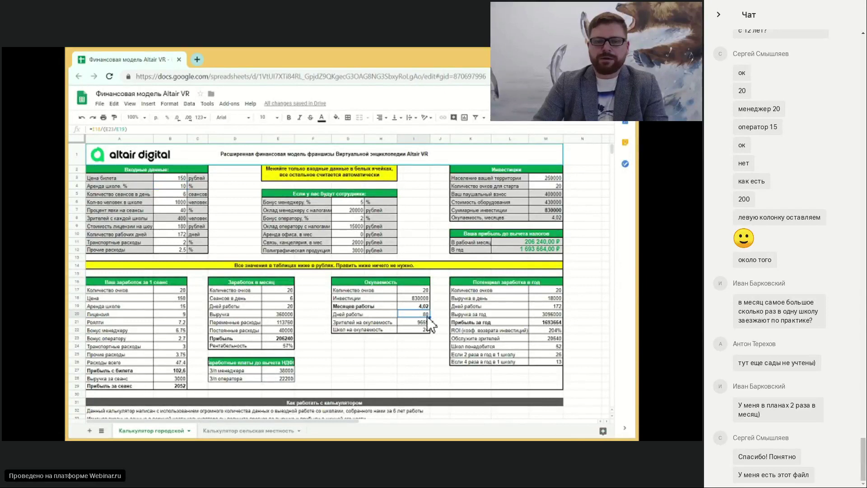
click(426, 308)
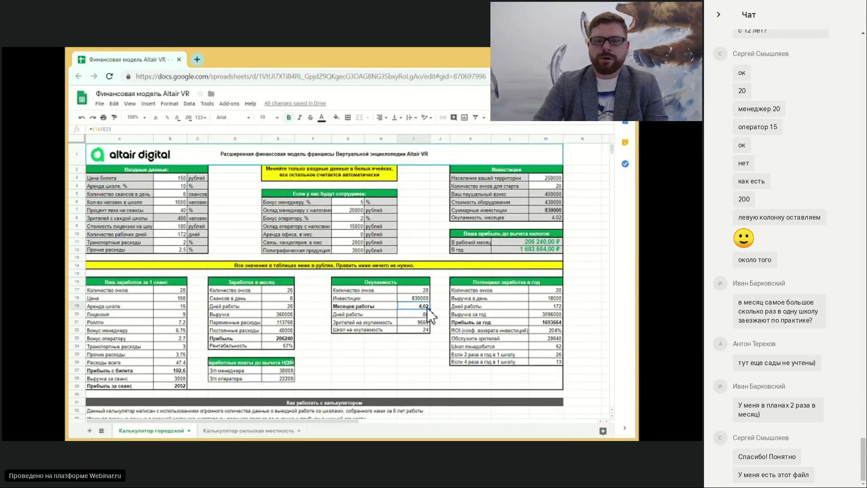
click(534, 256)
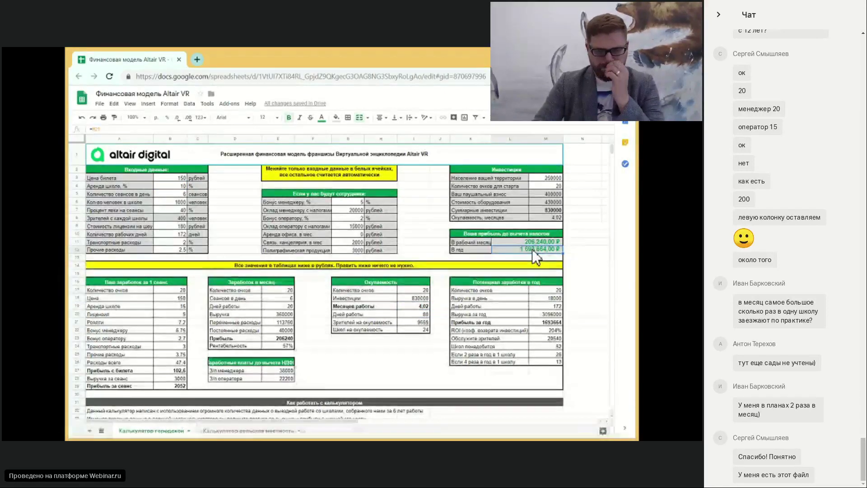
click(288, 346)
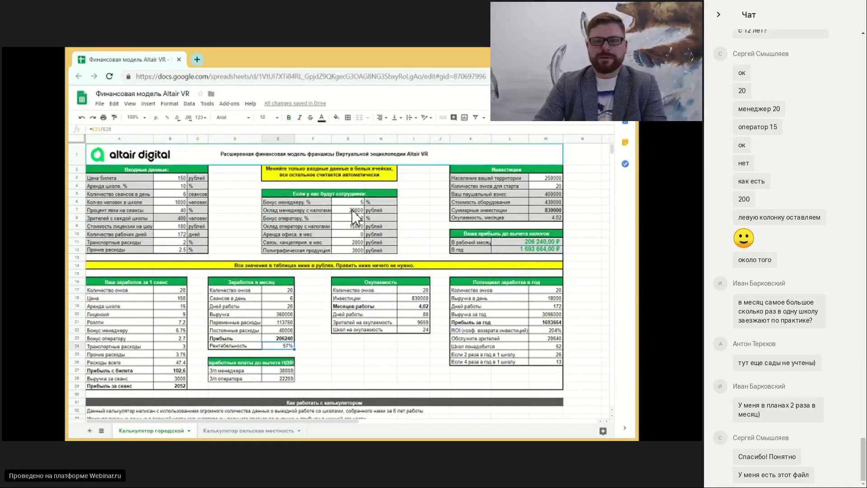
click(543, 322)
- Set the ticket price (Цена билета) to 250 and check the profit per working month
click(176, 177)
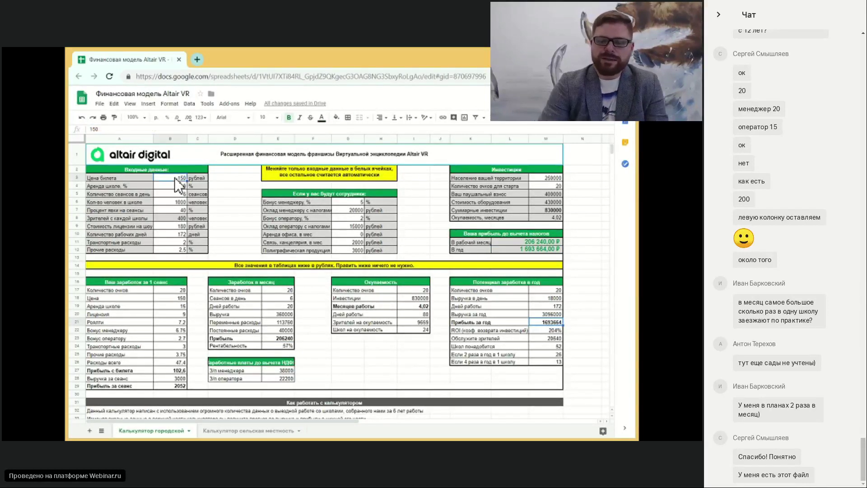
text(250)
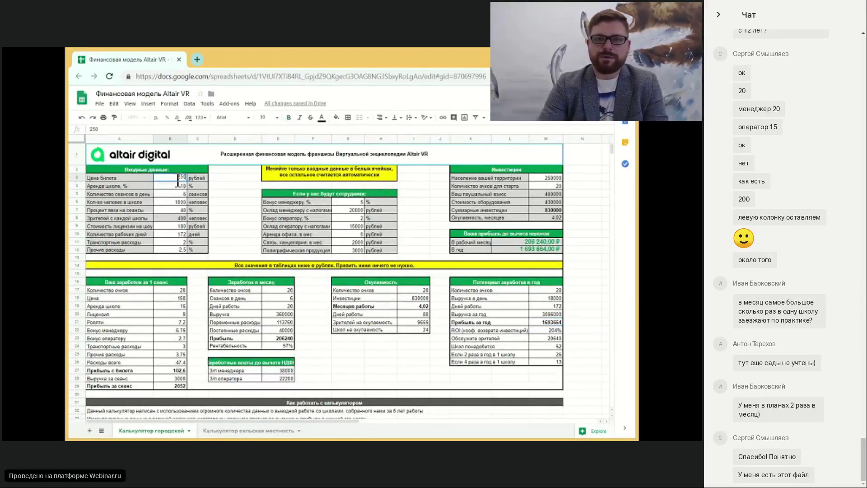
key(Return)
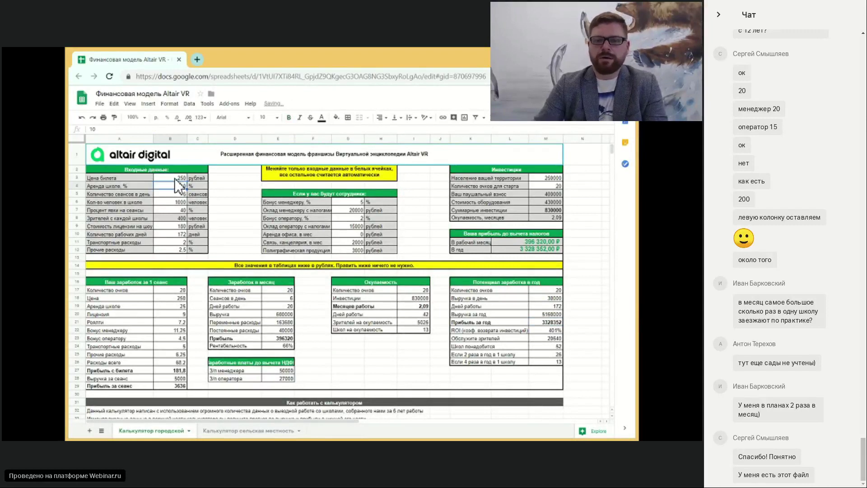
click(537, 240)
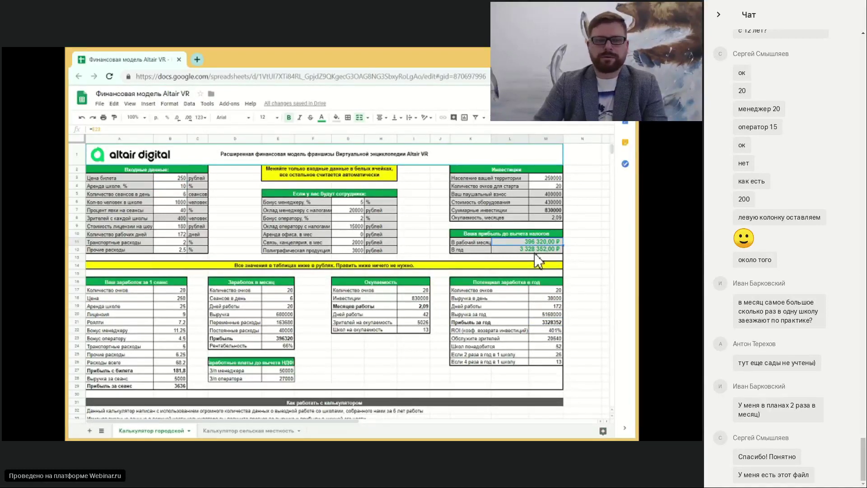
- Set the ticket price (Цена билета) in the Входные данные table to 200
click(176, 177)
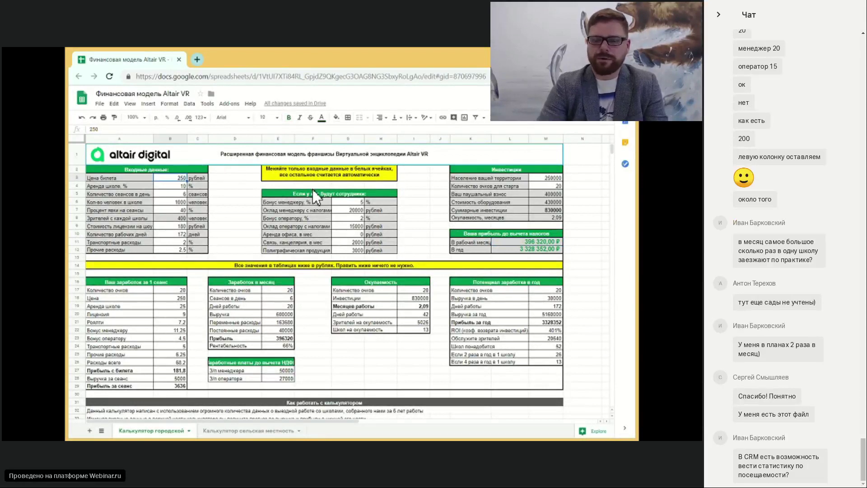
text(200)
key(Return)
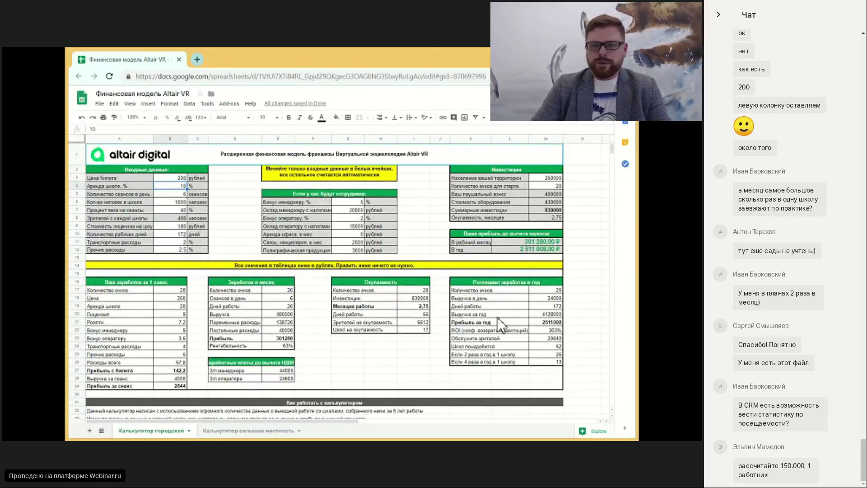
- In the Инвестиции table, set the territory population to 150000 and the number of starting headsets (Количество очков для старта) to 10
click(555, 176)
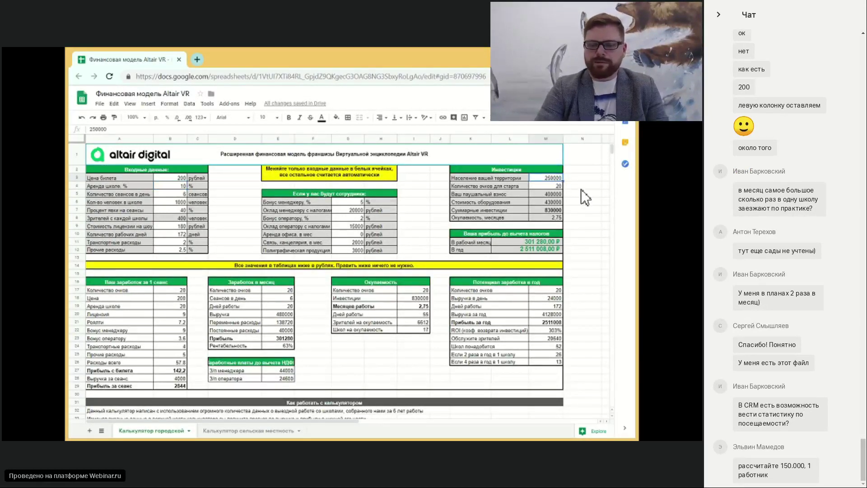
text(150000)
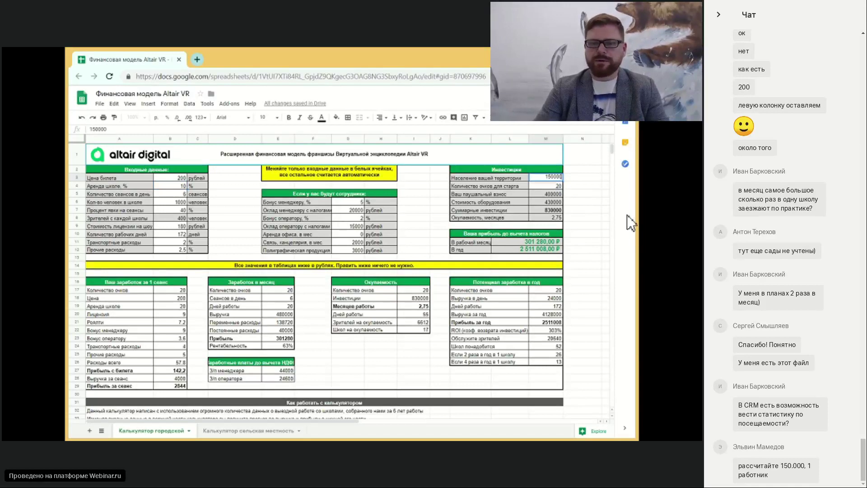
key(Return)
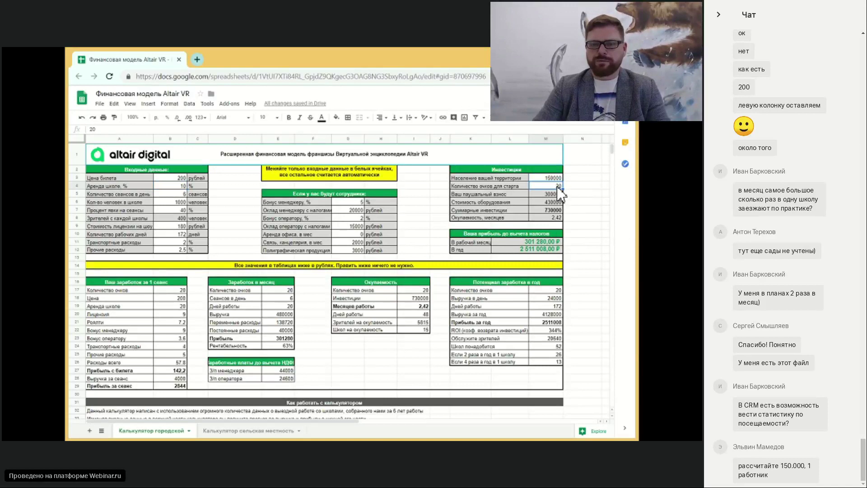
text(10)
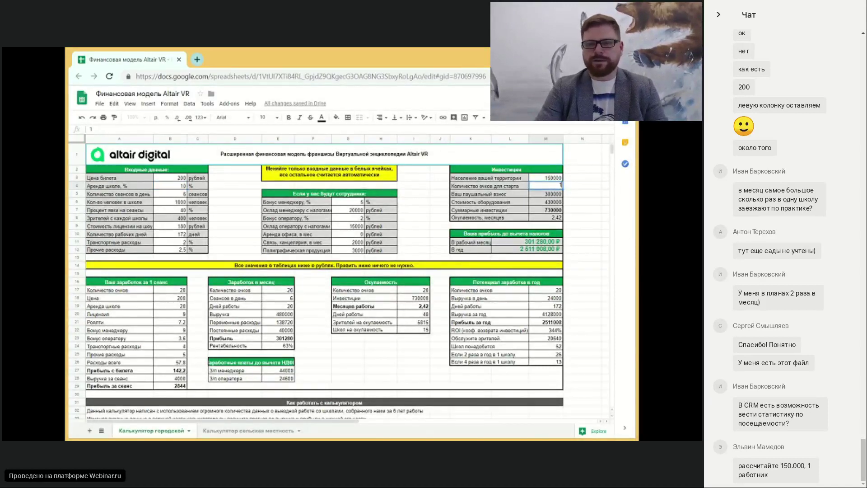
key(Return)
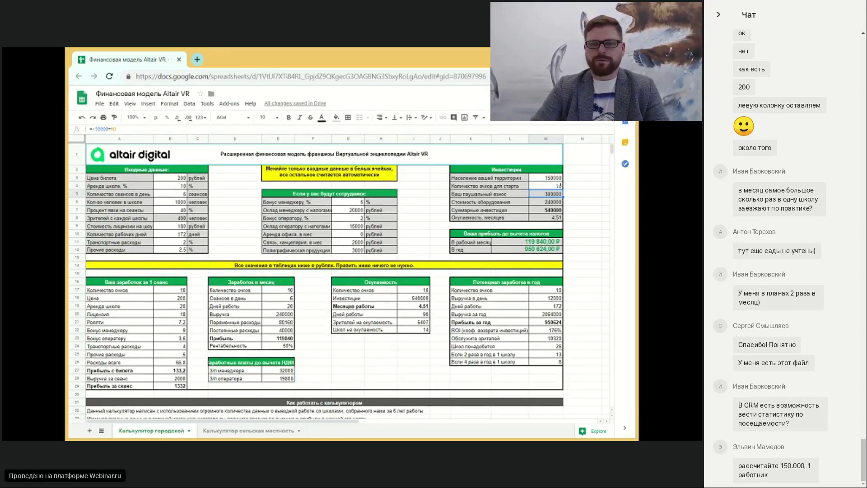
- Set the manager's and the operator's salaries (Оклад) in the employees table to 0
click(357, 209)
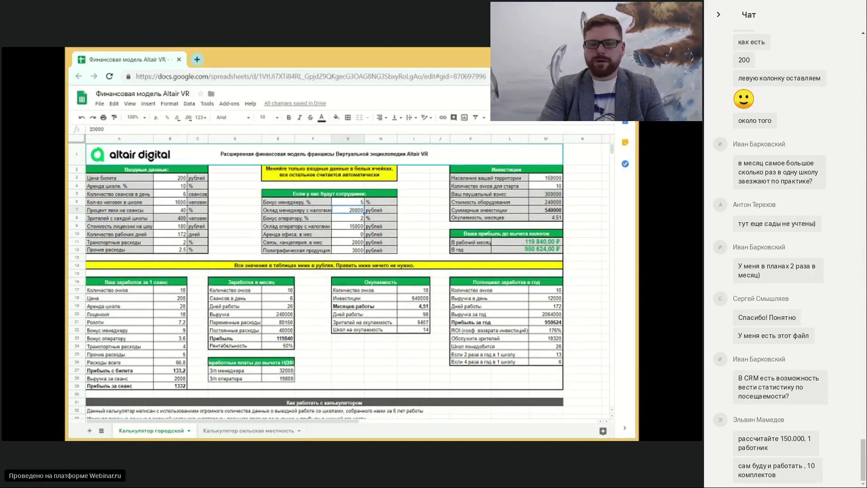
text(0)
key(Return)
key(Down)
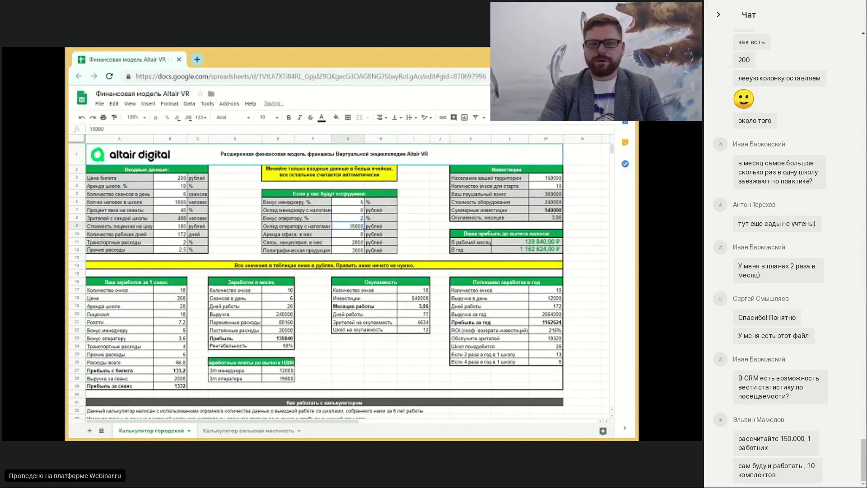
text(0)
key(Return)
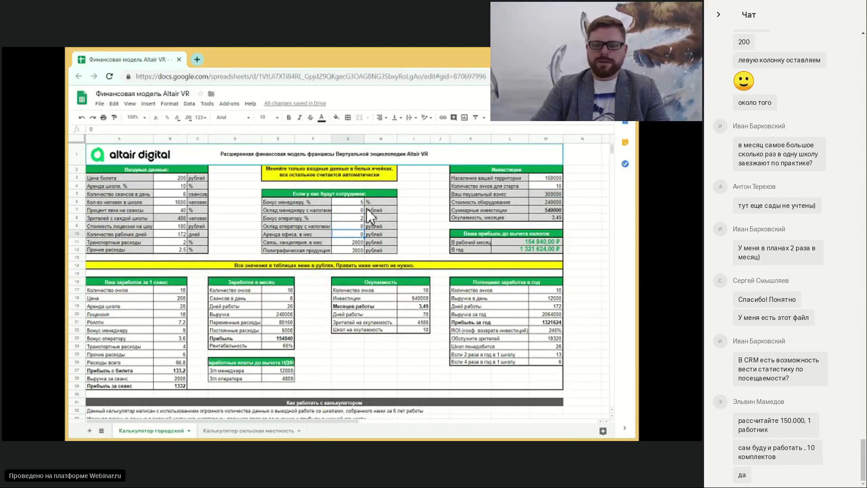
- Set the manager's and the operator's bonus percentages in the employees table to 0
click(354, 202)
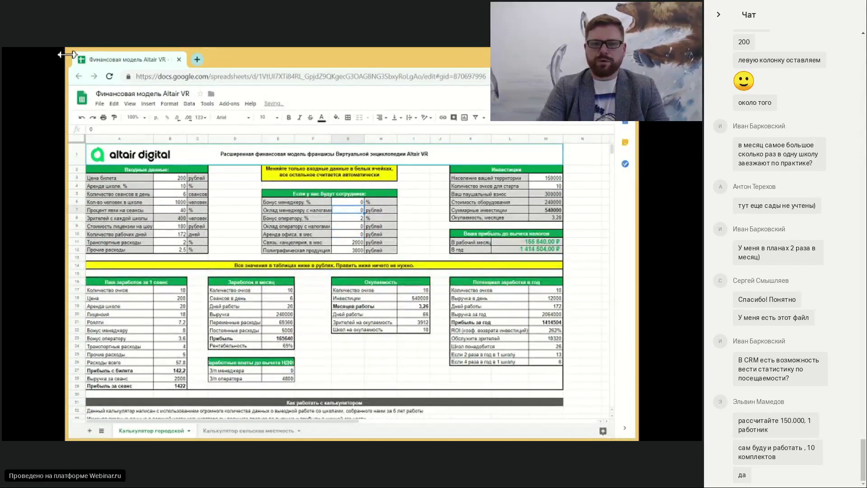
text(0)
key(Return)
key(Return)
text(0)
key(Return)
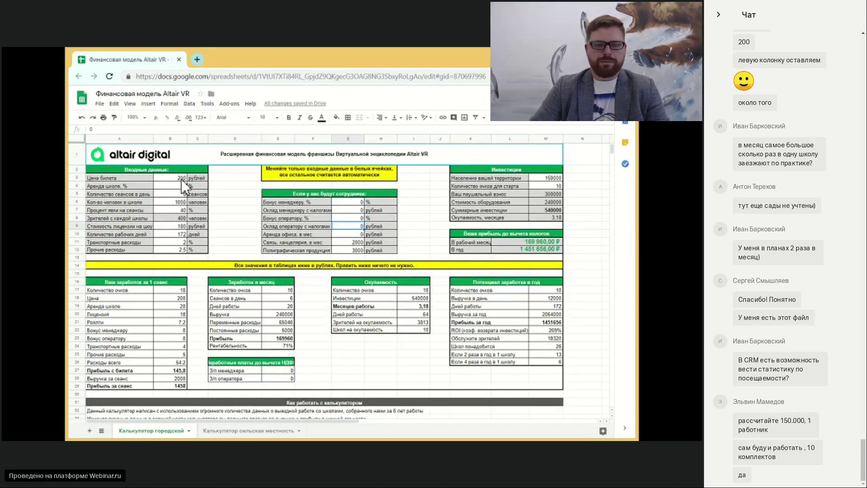
- Set the number of people per school (Кол-во человек в школе) in the Входные данные table to 800
click(177, 203)
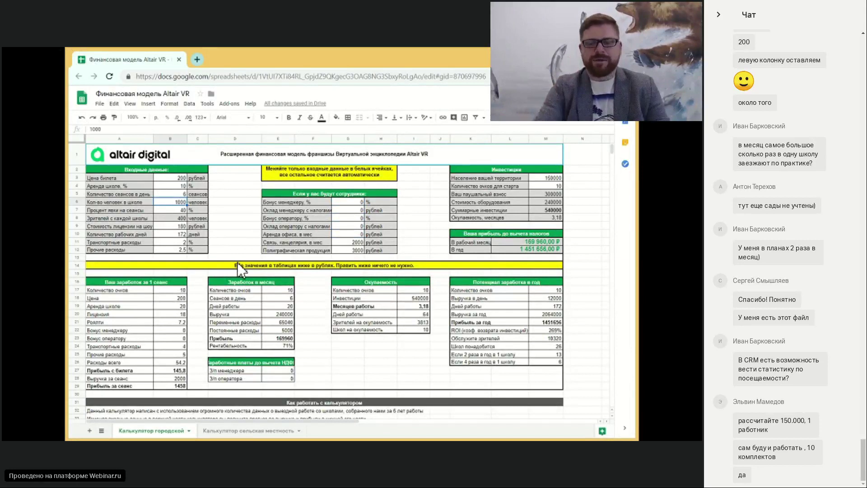
text(800)
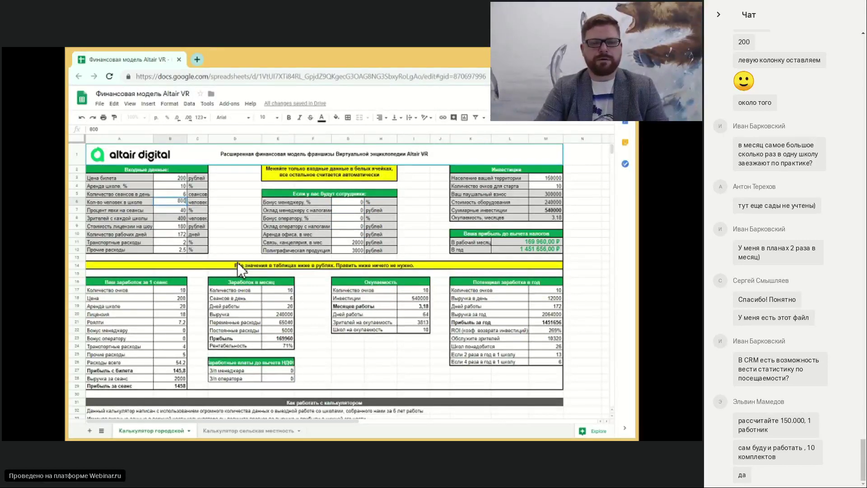
key(Return)
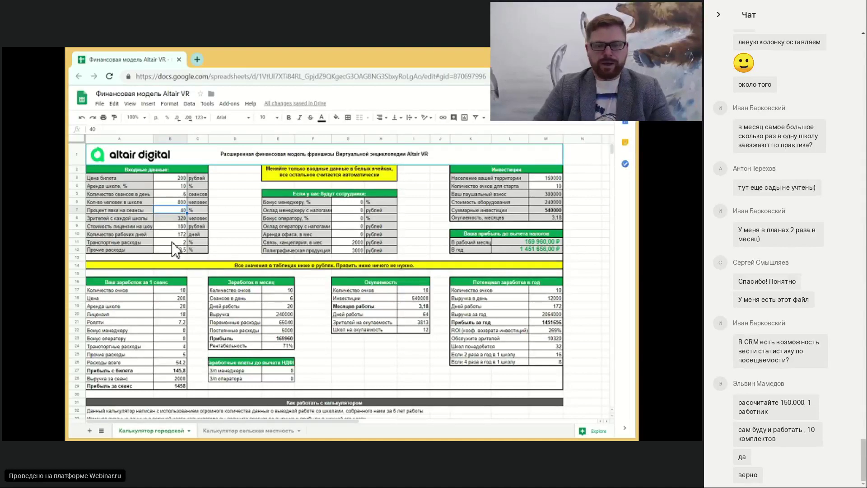
- Examine the investment amount, the lump-sum fee (паушальный взнос) and the months and working days needed for payback
click(415, 299)
click(551, 196)
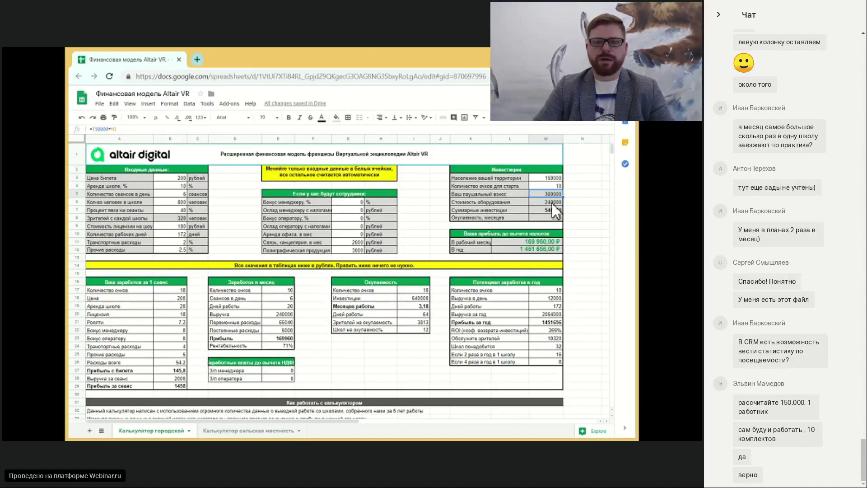
click(419, 307)
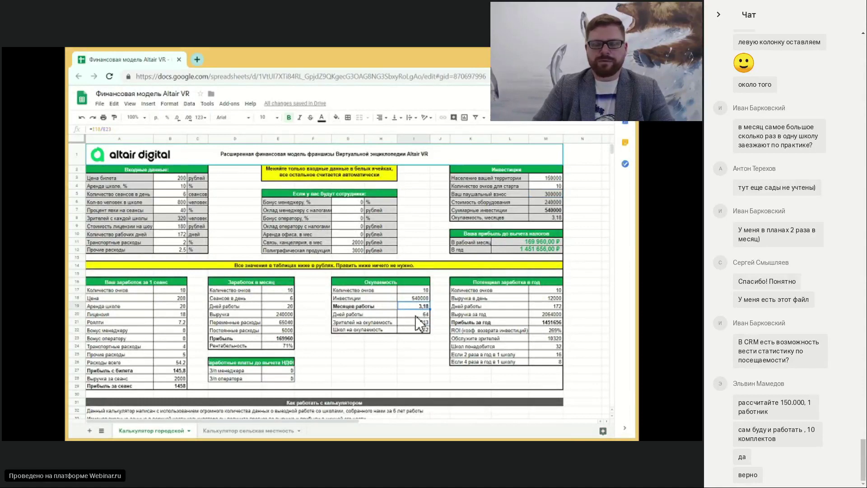
click(413, 316)
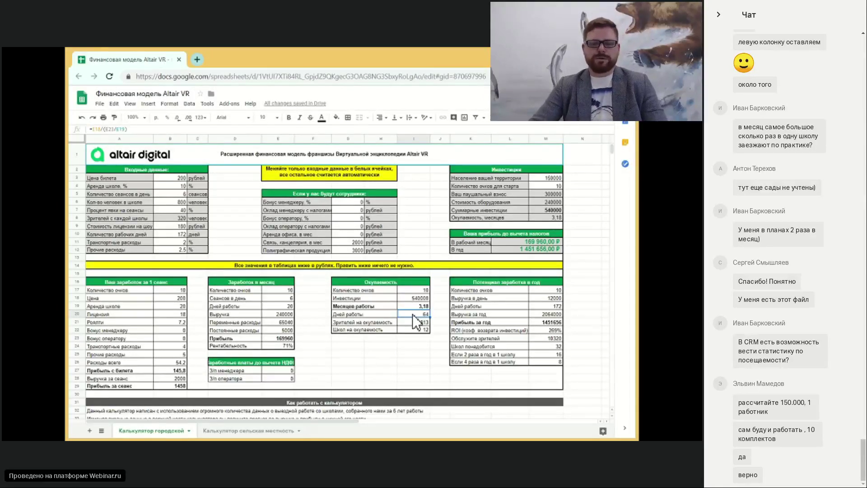
- Set the working days (Дней работы) in the Заработок в месяц table to 10 and check the payback months and days
click(286, 306)
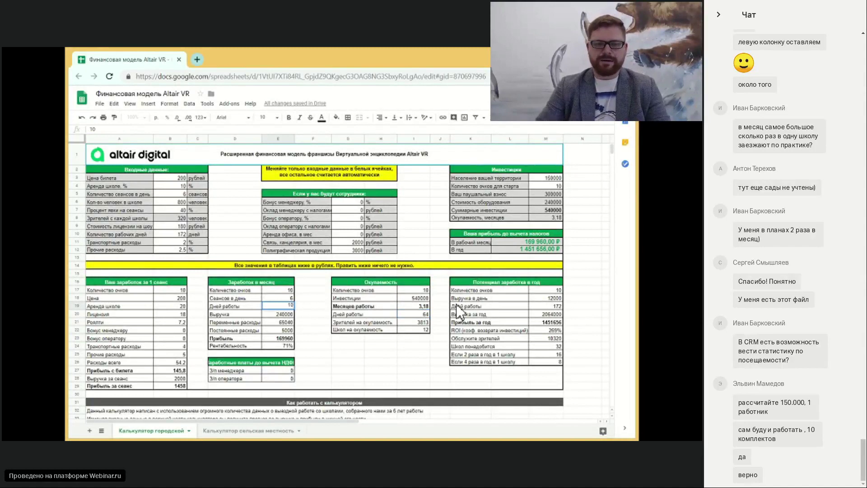
key(Return)
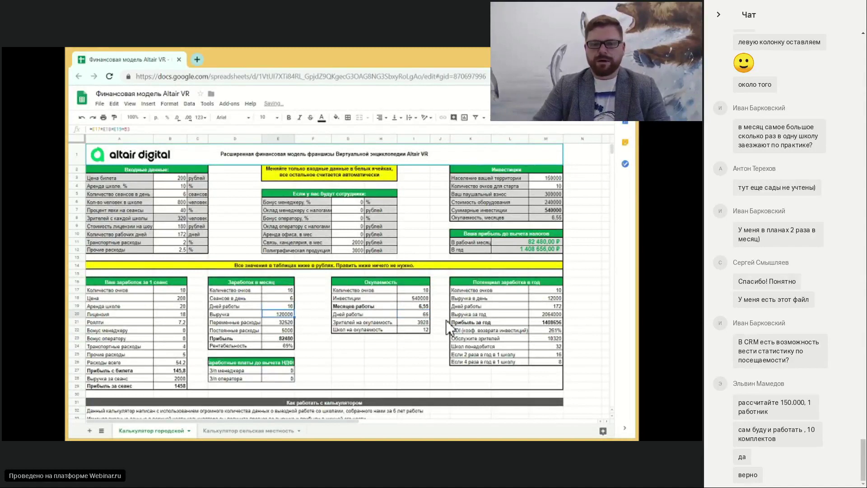
click(425, 307)
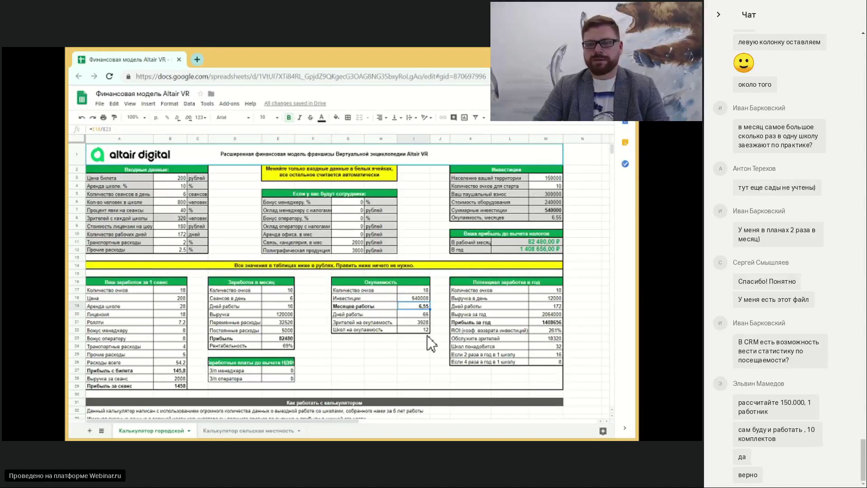
click(413, 314)
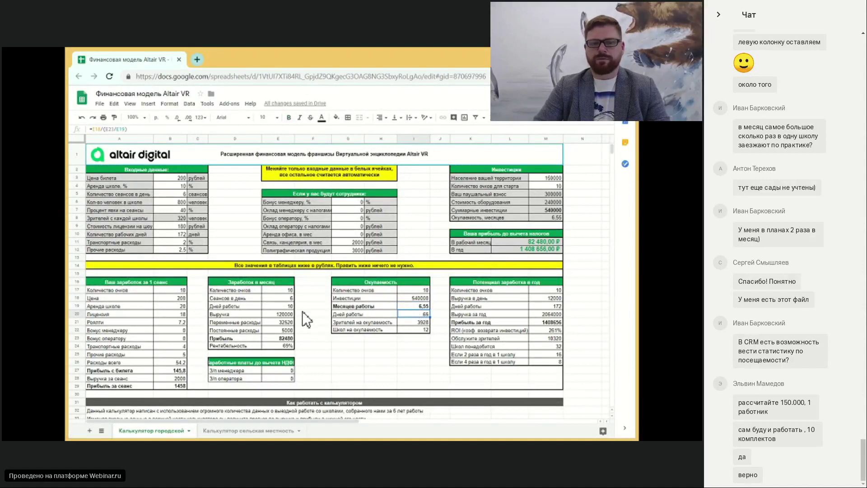
- Set the working days (Дней работы) in the Заработок в месяц table to 20
click(289, 306)
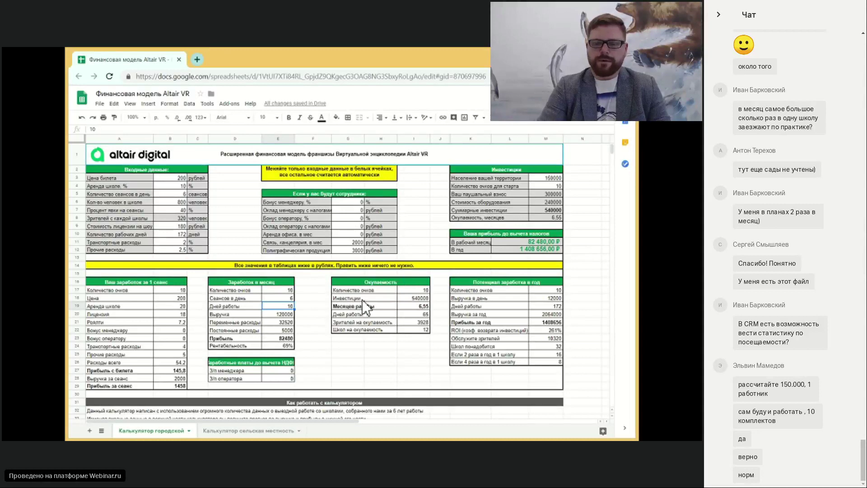
text(20)
key(Return)
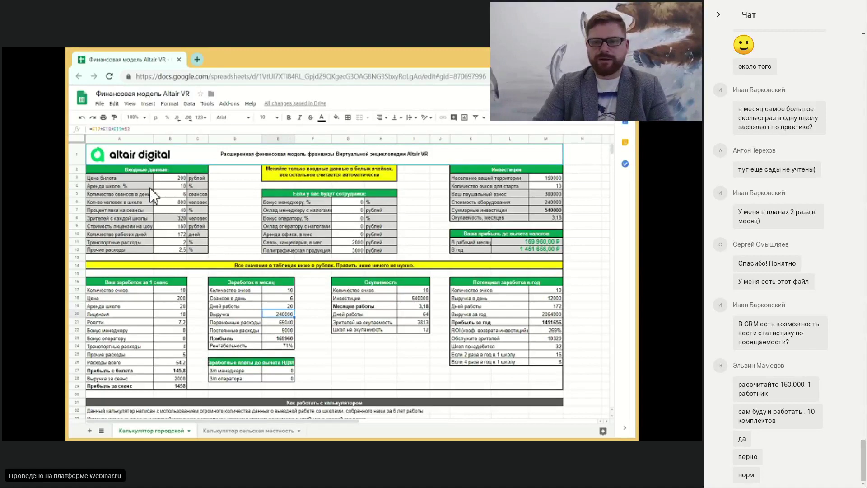
- Set the territory population (Население вашей территории) in the Инвестиции table to 200000
click(545, 178)
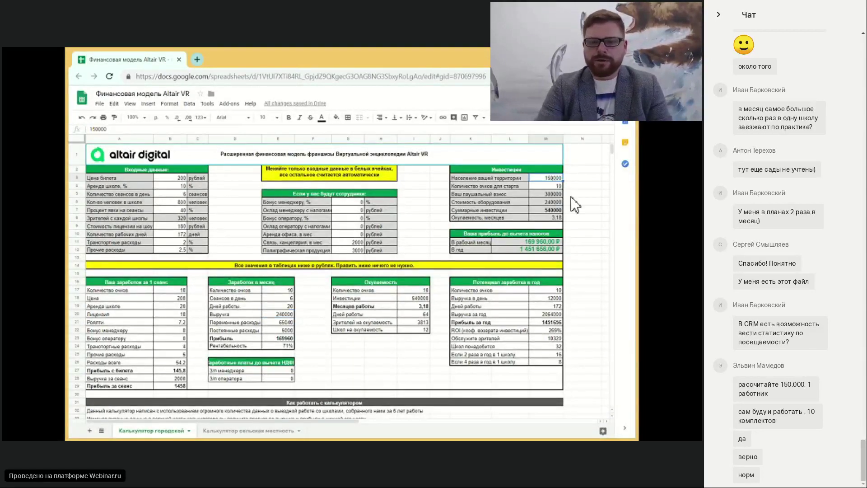
text(200000)
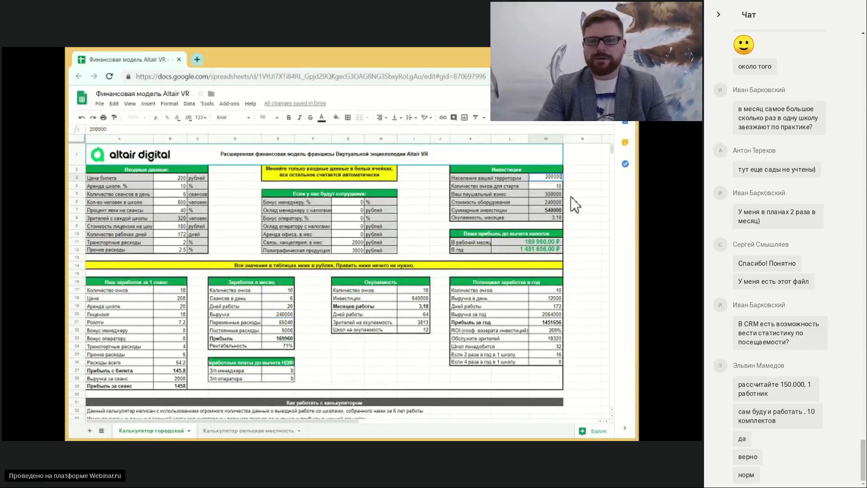
key(Return)
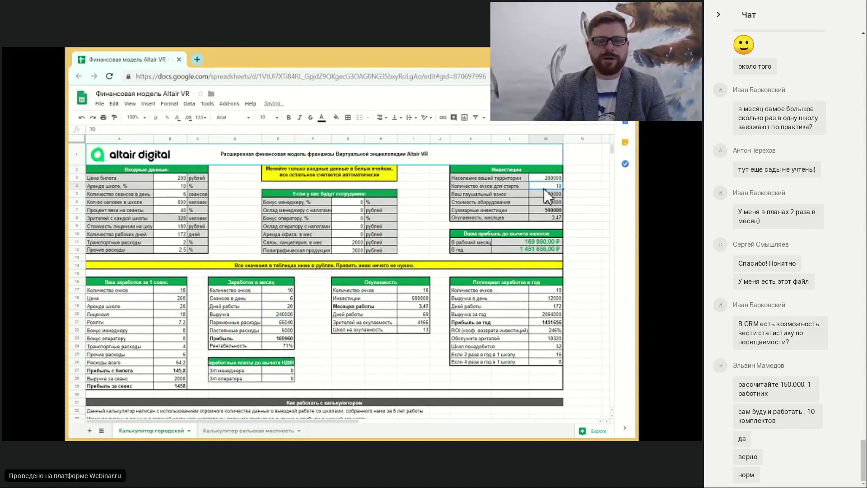
- Set the transport costs (Транспортные расходы) to 6 % and the other expenses (Прочие расходы) to 3,5 % in the Входные данные table
click(174, 244)
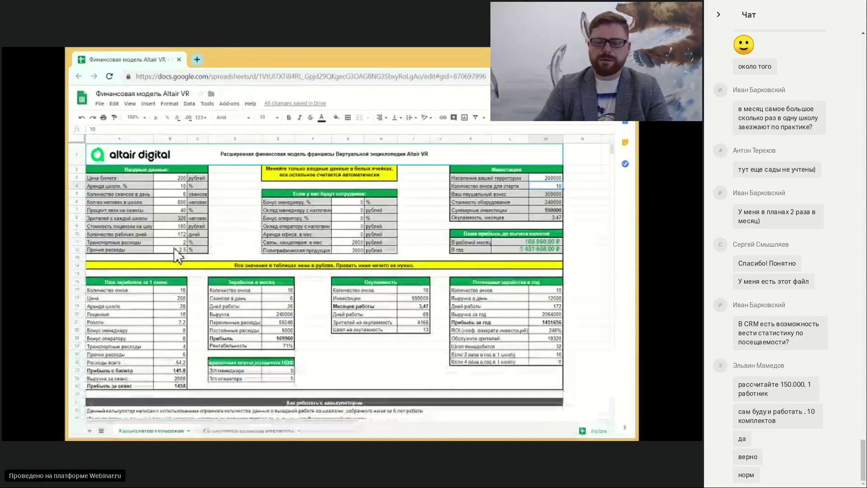
text(6)
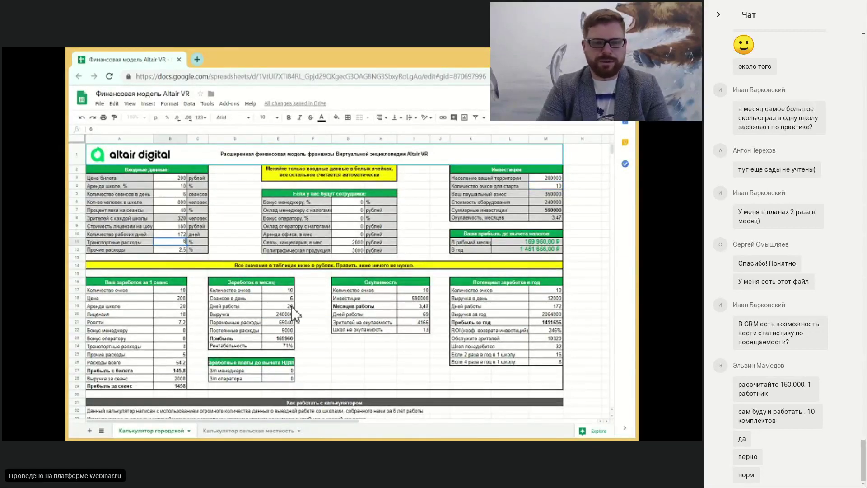
key(Return)
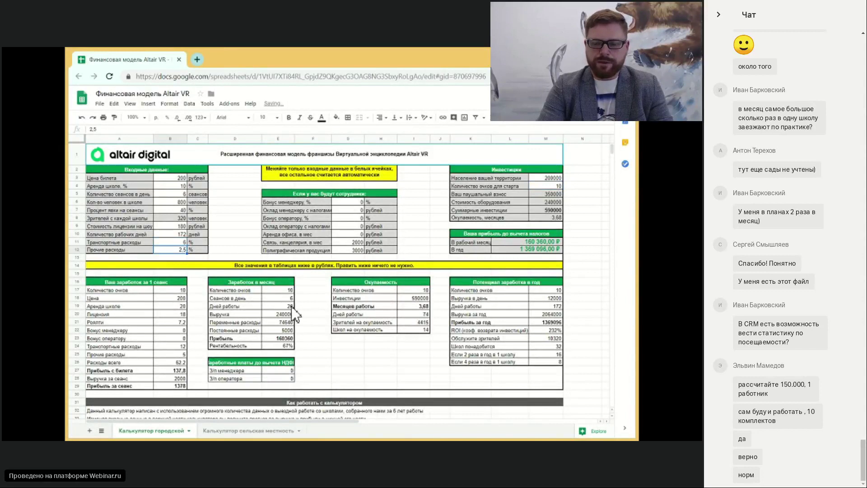
text(30)
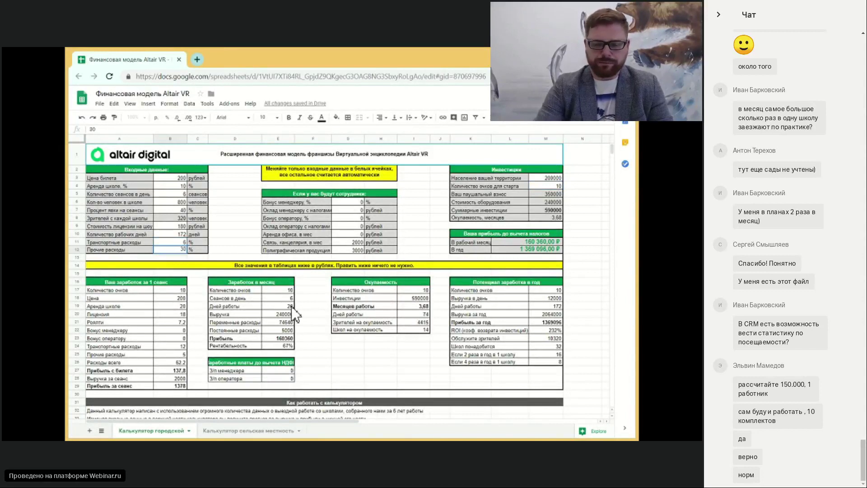
key(BackSpace)
key(BackSpace)
text(3,5)
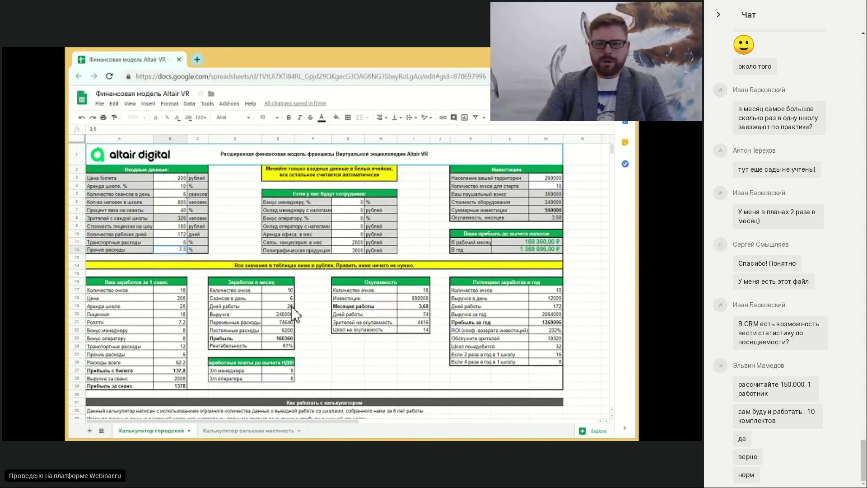
key(Return)
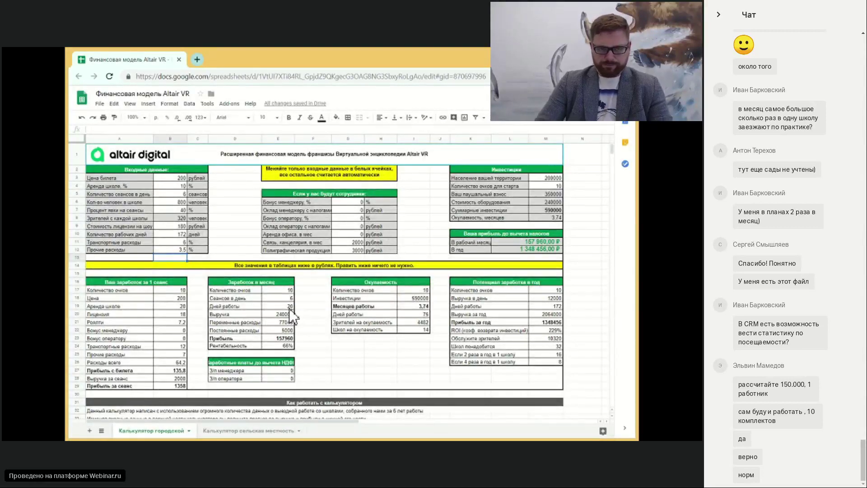
- Set Транспортные расходы back to 2 % and Прочие расходы back to 2,5 %, and check the monthly profitability (Рентабельность)
click(183, 244)
text(2)
key(Return)
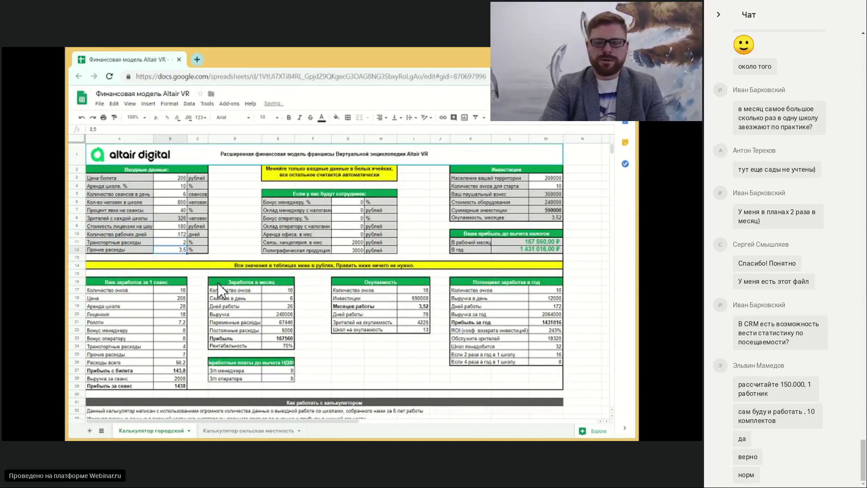
text(2.5)
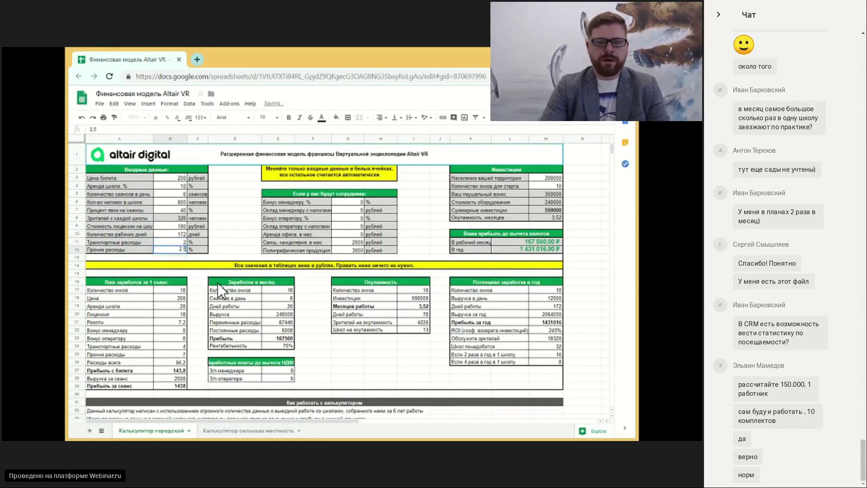
key(Return)
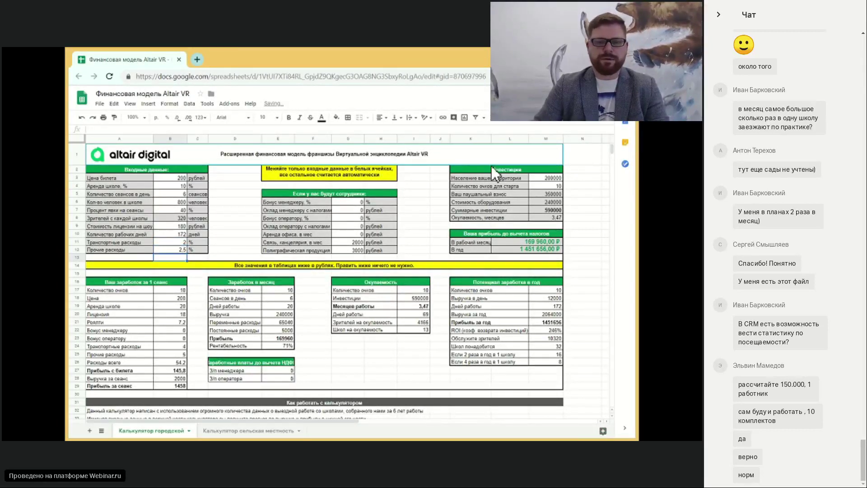
click(284, 345)
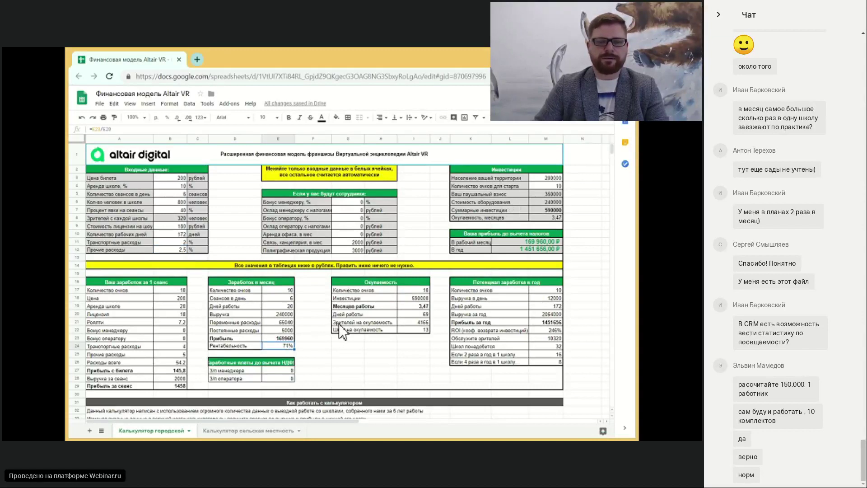
- Set Транспортные расходы to 6 % and Прочие расходы to 3,5 % again in the Входные данные table
click(182, 243)
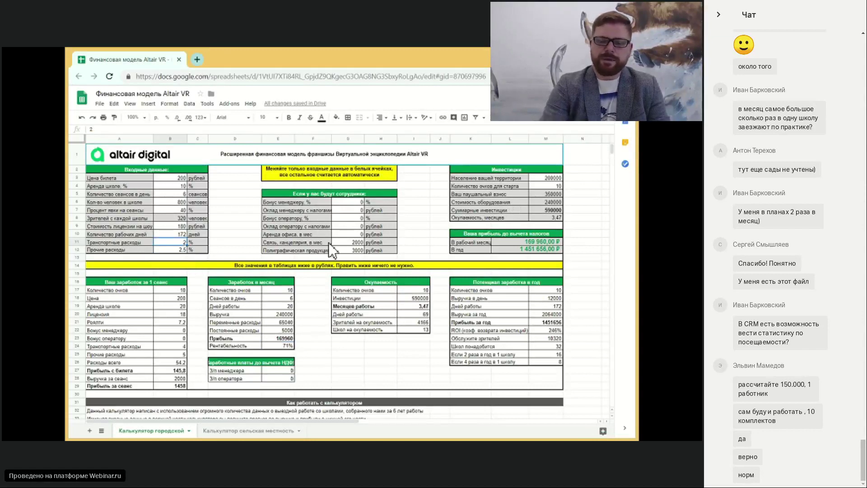
text(6)
key(Return)
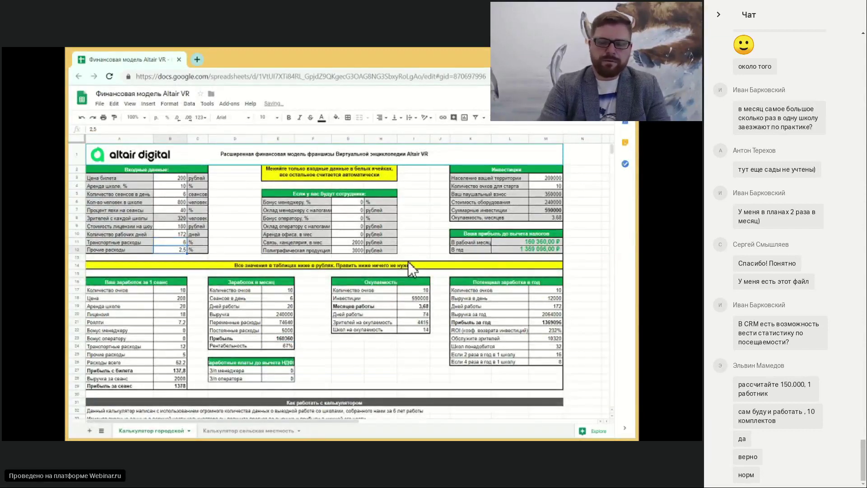
text(3,5)
key(Return)
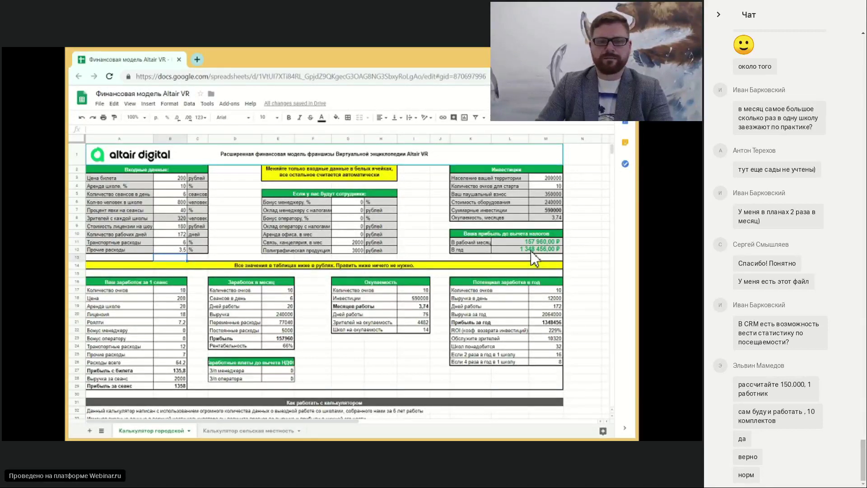
- Undo and redo the two expense percentage changes to compare the monthly and yearly profit before taxes
key(ctrl+z)
key(ctrl+z)
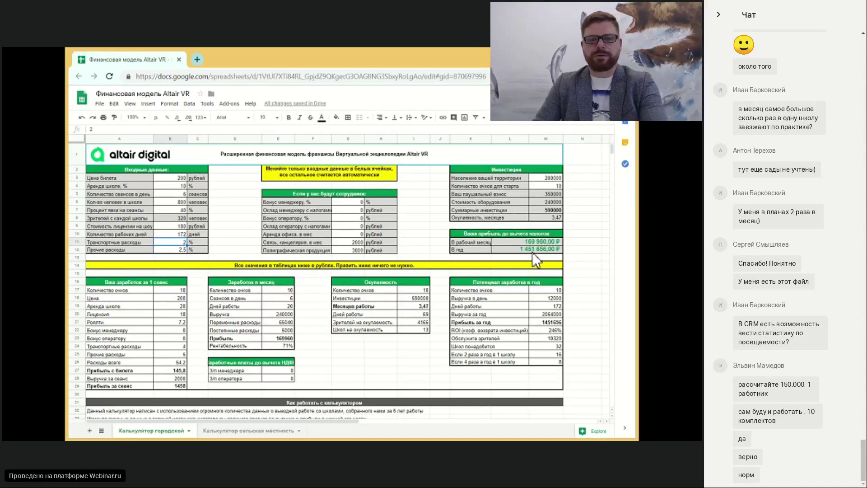
key(ctrl+y)
key(ctrl+y)
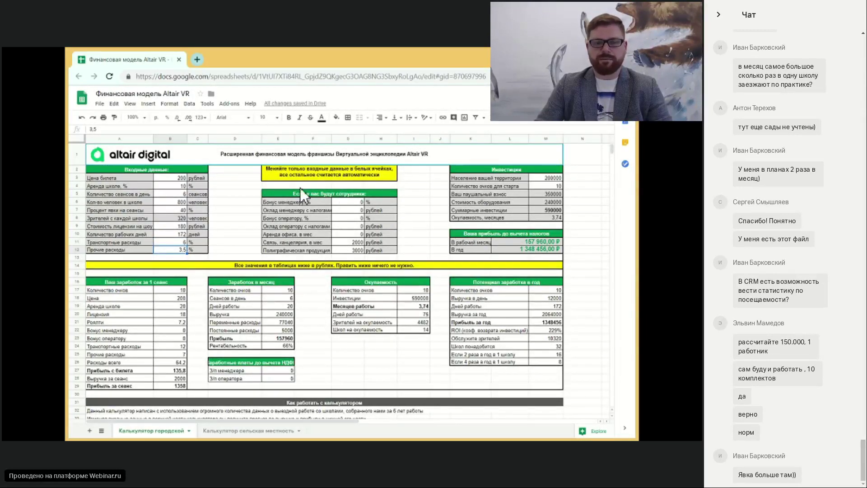
- Try a session attendance percentage (Процент явки на сеансы) of 60 and undo it
click(174, 209)
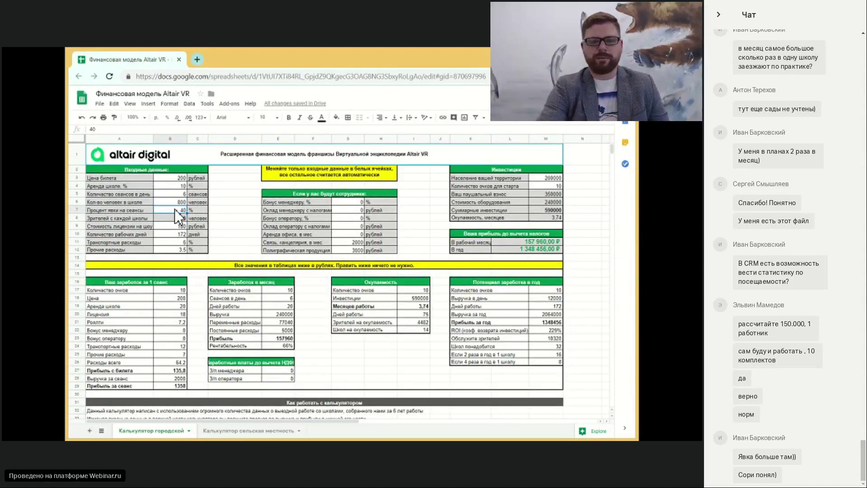
text(60)
key(Return)
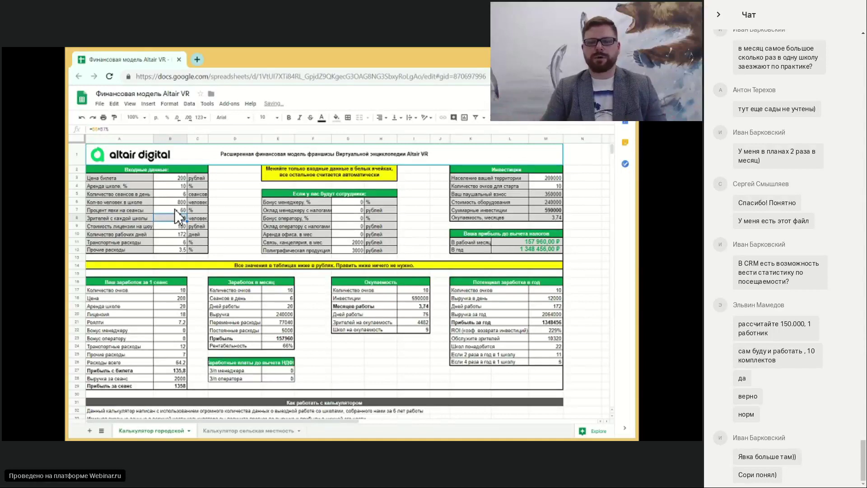
key(ctrl+z)
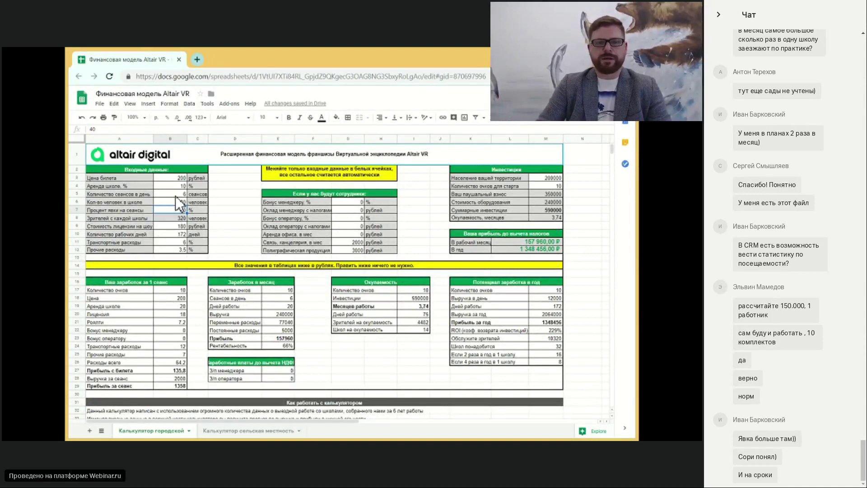
- Set the number of people per school (Кол-во человек в школе) to 300 and the attendance percentage (Процент явки на сеансы) to 70
click(179, 201)
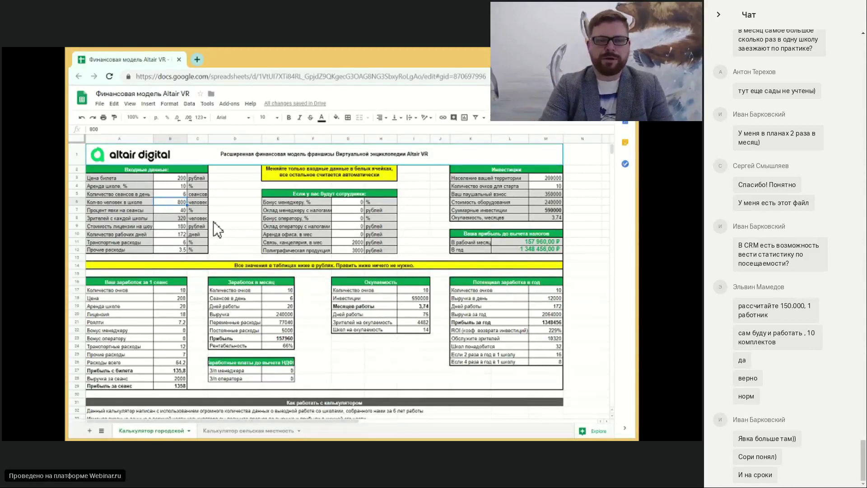
text(300)
key(Return)
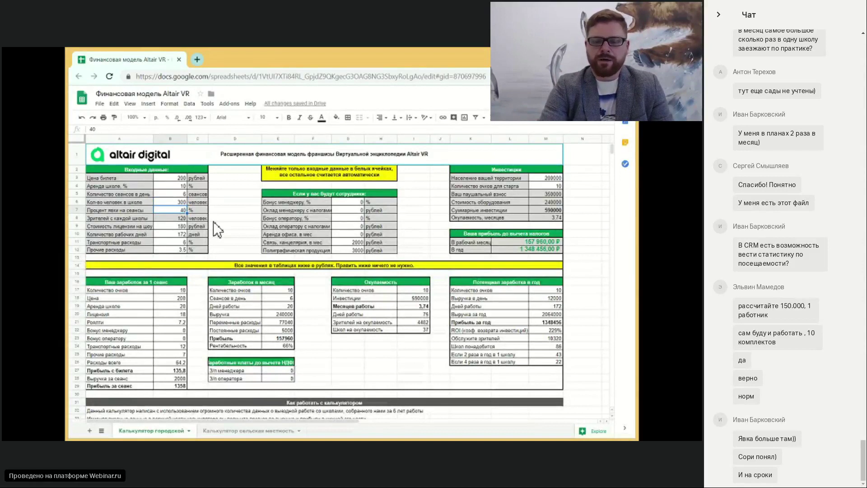
text(70)
key(Return)
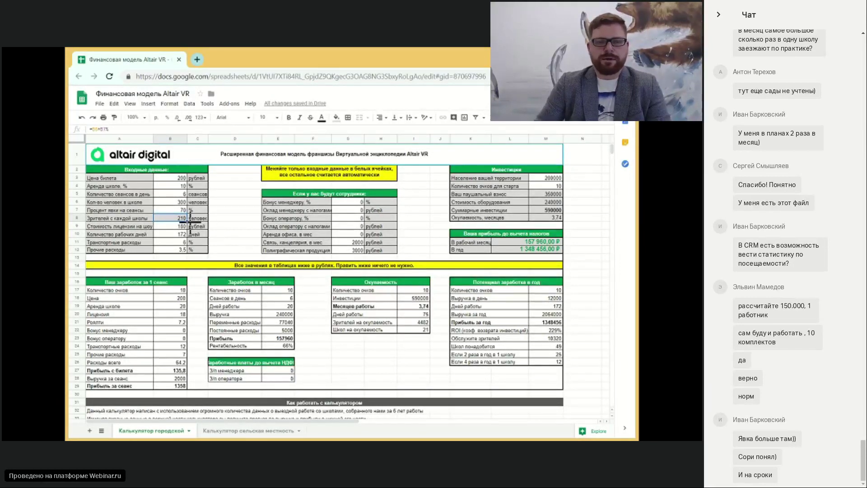
click(178, 242)
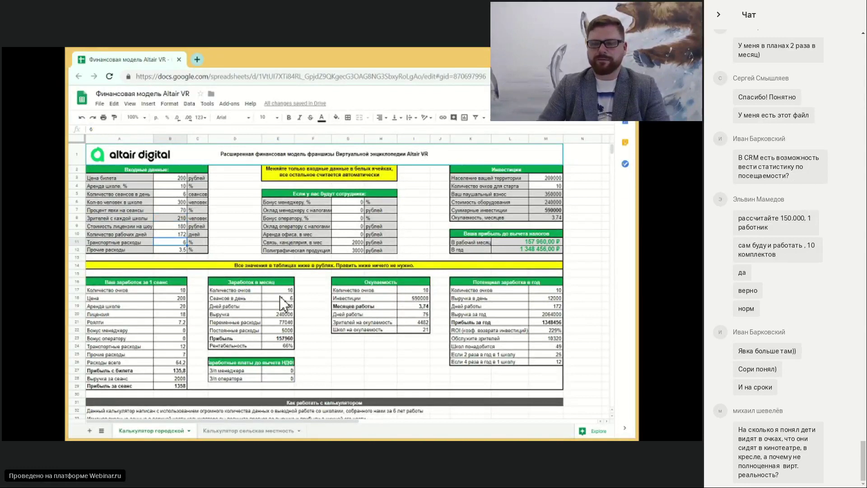